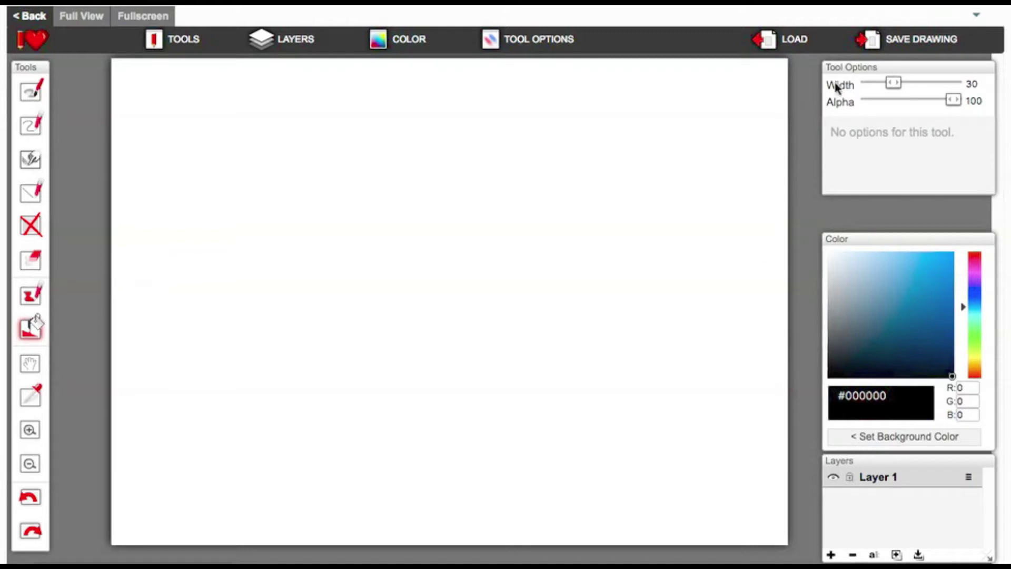
# - Set the fill tool's width to 100 and fill the whole canvas with light blue #7ea7c9
pyautogui.moveTo(894, 82); pyautogui.dragTo(943, 91)
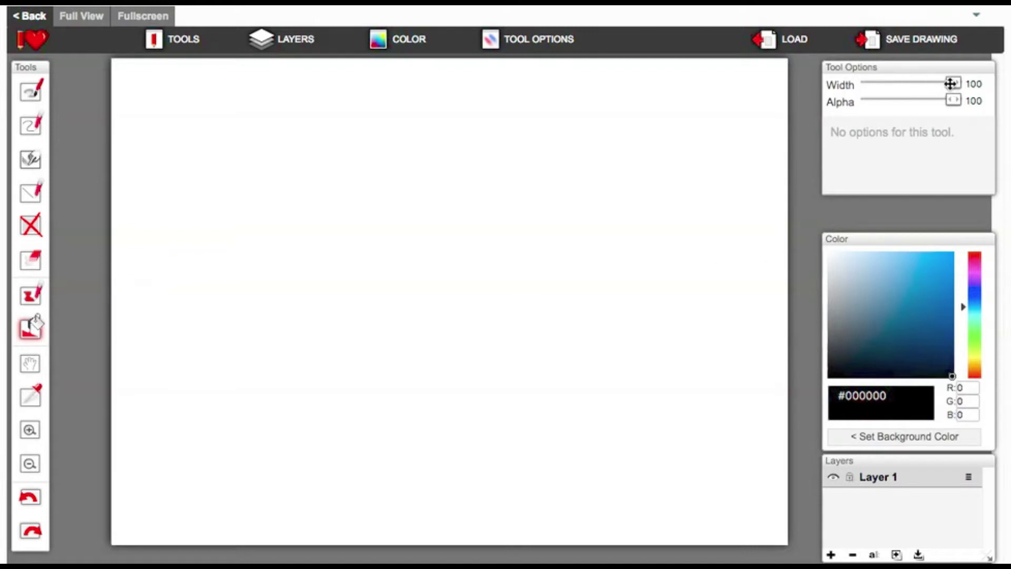
pyautogui.click(876, 296)
pyautogui.moveTo(875, 297)
pyautogui.mouseDown()
pyautogui.moveTo(885, 294)
pyautogui.moveTo(875, 278)
pyautogui.mouseUp()
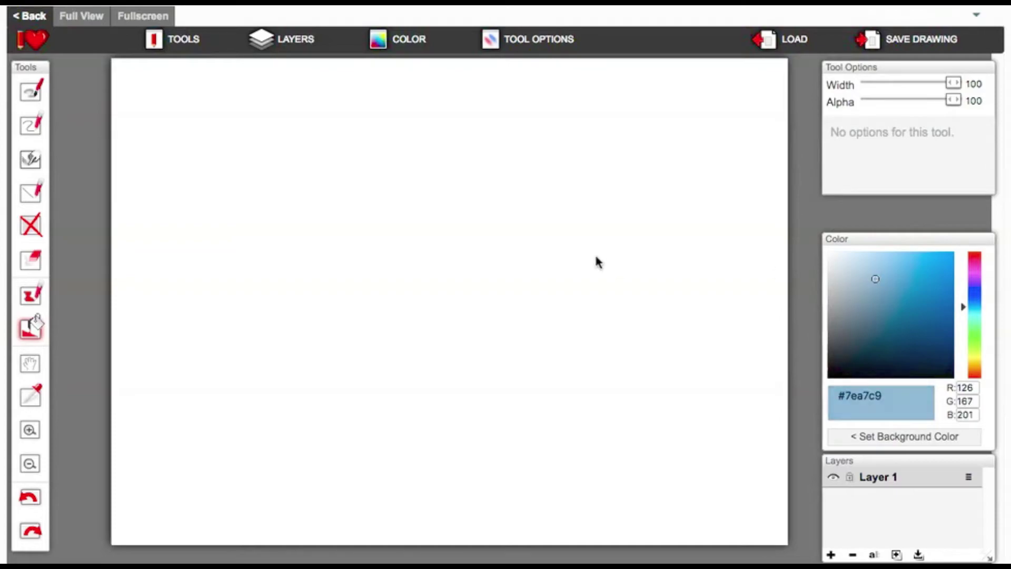
pyautogui.click(551, 251)
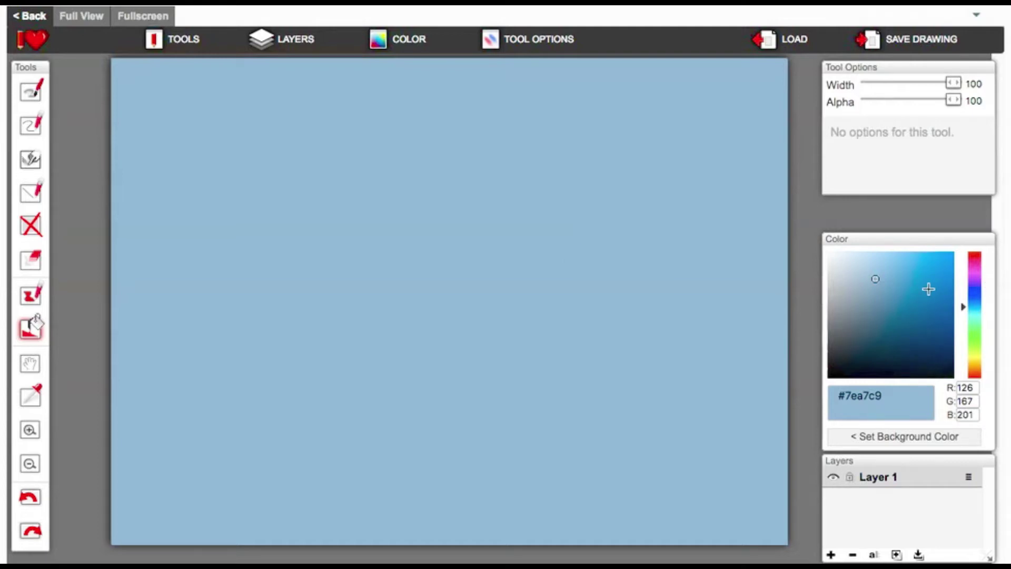
# - Paint overlapping freehand filled shapes in dark blue #21415c at 55 alpha along the canvas's lower edge as the base of the body
pyautogui.click(863, 263)
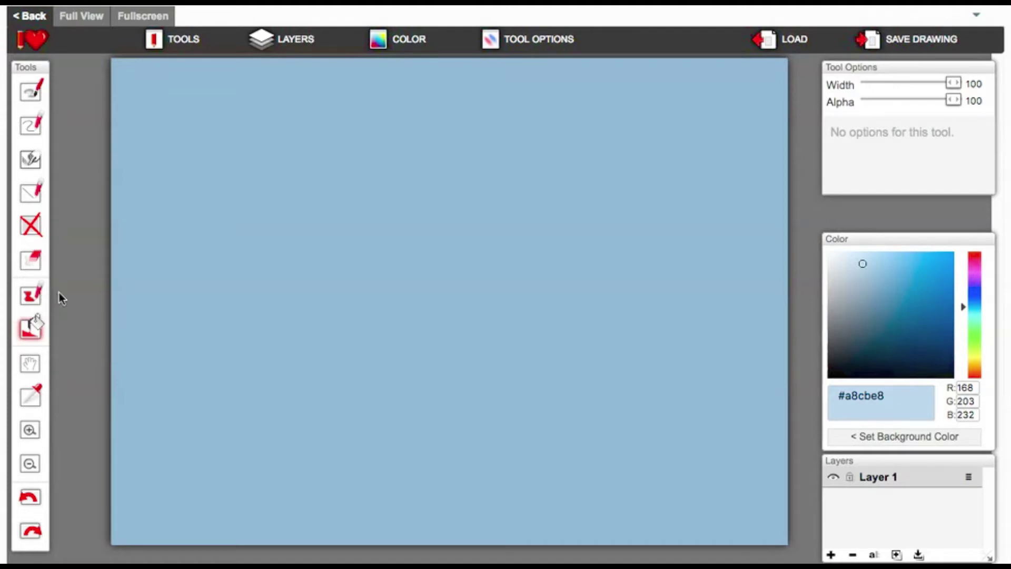
pyautogui.moveTo(910, 346); pyautogui.dragTo(909, 333)
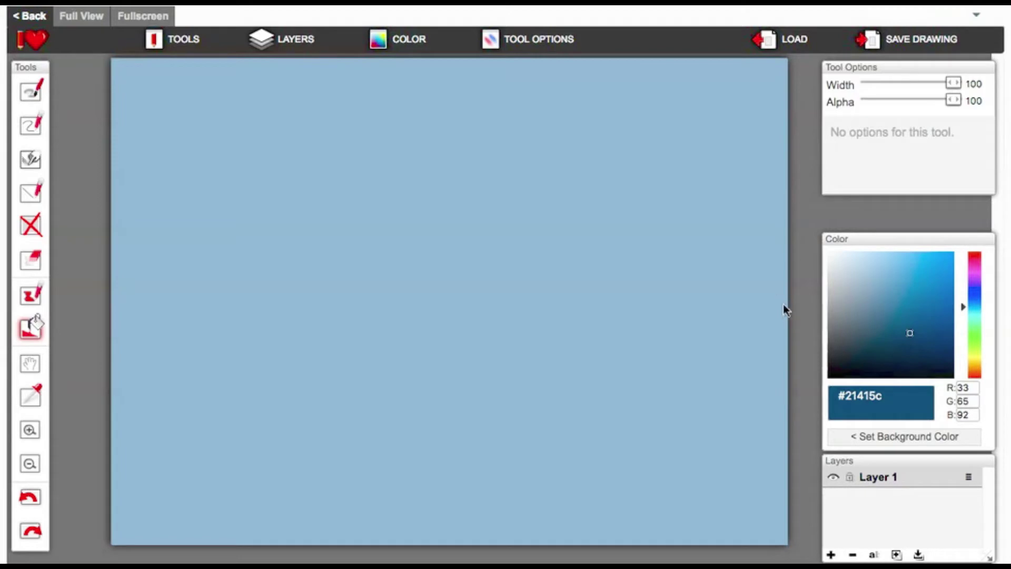
pyautogui.click(31, 296)
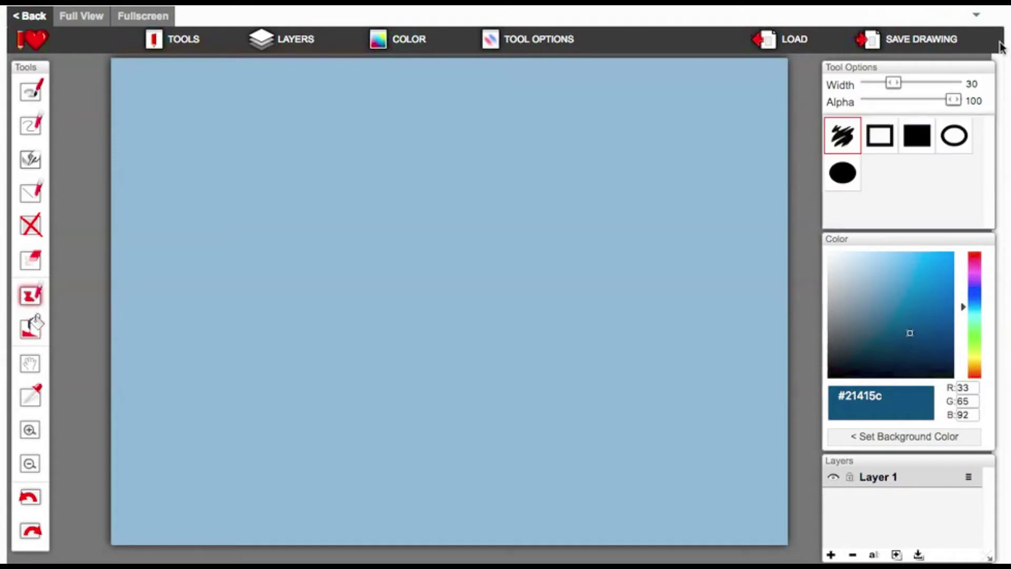
pyautogui.click(915, 100)
pyautogui.moveTo(784, 495)
pyautogui.mouseDown()
pyautogui.moveTo(744, 434)
pyautogui.moveTo(816, 547)
pyautogui.moveTo(769, 468)
pyautogui.mouseUp()
pyautogui.moveTo(735, 432)
pyautogui.mouseDown()
pyautogui.moveTo(775, 501)
pyautogui.moveTo(741, 464)
pyautogui.moveTo(785, 494)
pyautogui.moveTo(788, 536)
pyautogui.moveTo(780, 494)
pyautogui.moveTo(748, 511)
pyautogui.moveTo(791, 540)
pyautogui.moveTo(761, 506)
pyautogui.moveTo(741, 555)
pyautogui.moveTo(784, 531)
pyautogui.moveTo(682, 536)
pyautogui.moveTo(745, 557)
pyautogui.moveTo(685, 553)
pyautogui.moveTo(758, 547)
pyautogui.mouseUp()
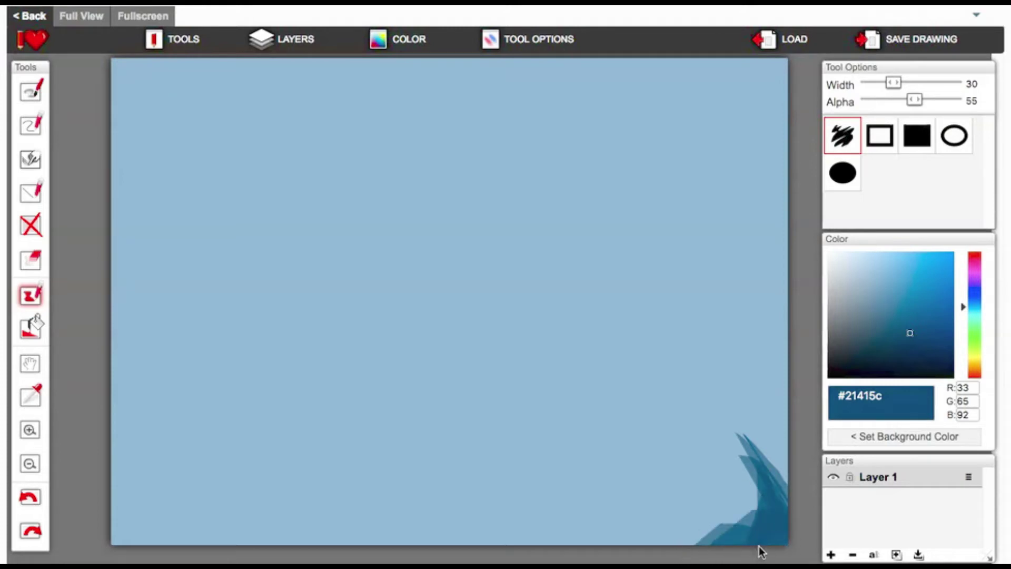
pyautogui.moveTo(763, 472)
pyautogui.mouseDown()
pyautogui.moveTo(728, 526)
pyautogui.moveTo(646, 529)
pyautogui.moveTo(675, 544)
pyautogui.moveTo(583, 557)
pyautogui.moveTo(469, 544)
pyautogui.moveTo(487, 516)
pyautogui.moveTo(463, 530)
pyautogui.moveTo(347, 518)
pyautogui.moveTo(357, 483)
pyautogui.moveTo(327, 532)
pyautogui.moveTo(339, 499)
pyautogui.mouseUp()
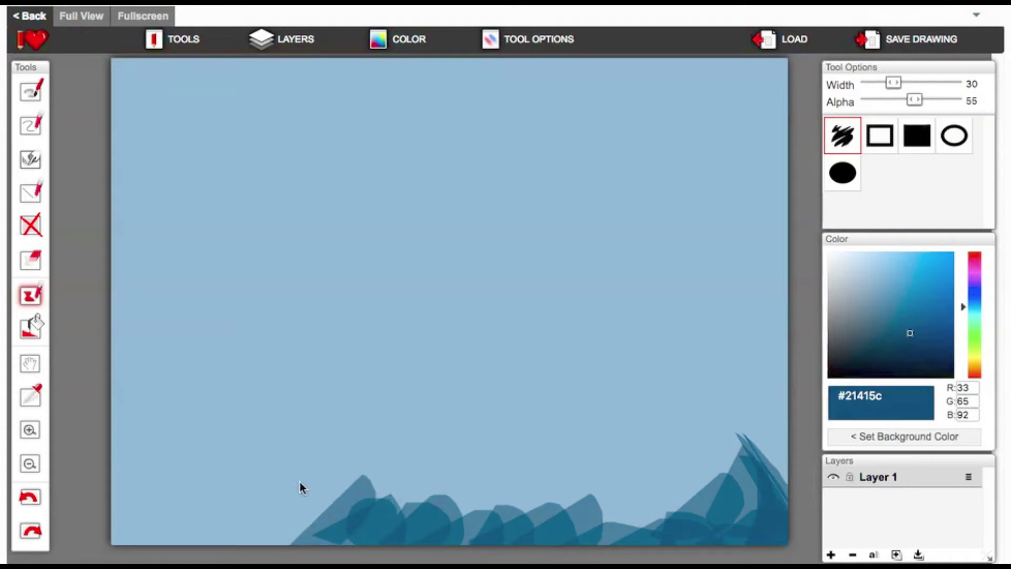
pyautogui.moveTo(316, 530)
pyautogui.mouseDown()
pyautogui.moveTo(355, 558)
pyautogui.moveTo(309, 521)
pyautogui.moveTo(354, 475)
pyautogui.moveTo(361, 556)
pyautogui.moveTo(290, 554)
pyautogui.moveTo(331, 519)
pyautogui.moveTo(279, 550)
pyautogui.moveTo(290, 530)
pyautogui.moveTo(234, 561)
pyautogui.mouseUp()
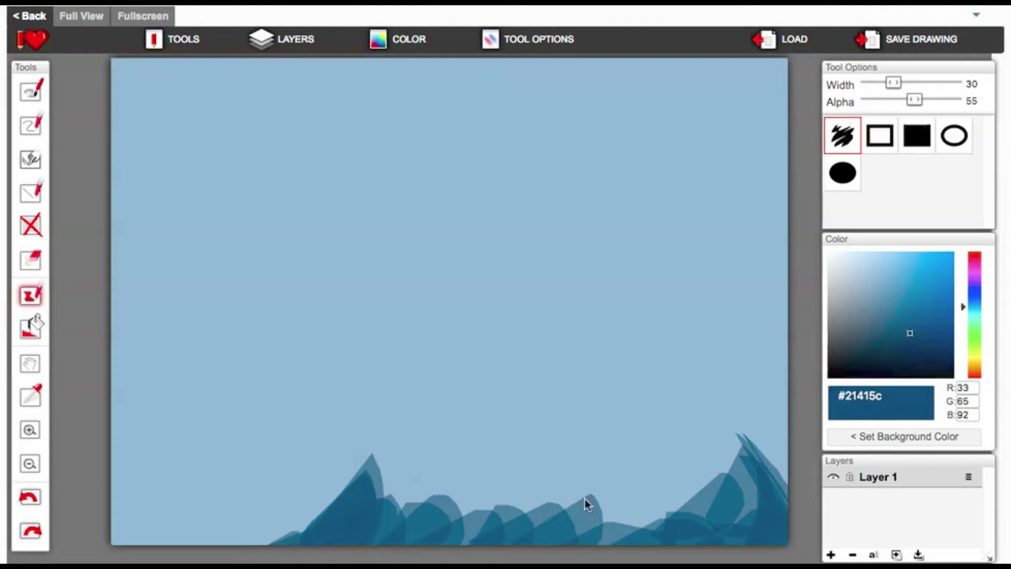
# - Add upward-pointing spikes across the body and build up the left shoulder into a curved front-of-neck shape
pyautogui.moveTo(721, 413)
pyautogui.mouseDown()
pyautogui.moveTo(623, 442)
pyautogui.moveTo(656, 540)
pyautogui.moveTo(623, 546)
pyautogui.moveTo(520, 528)
pyautogui.moveTo(486, 512)
pyautogui.moveTo(415, 437)
pyautogui.moveTo(357, 485)
pyautogui.mouseUp()
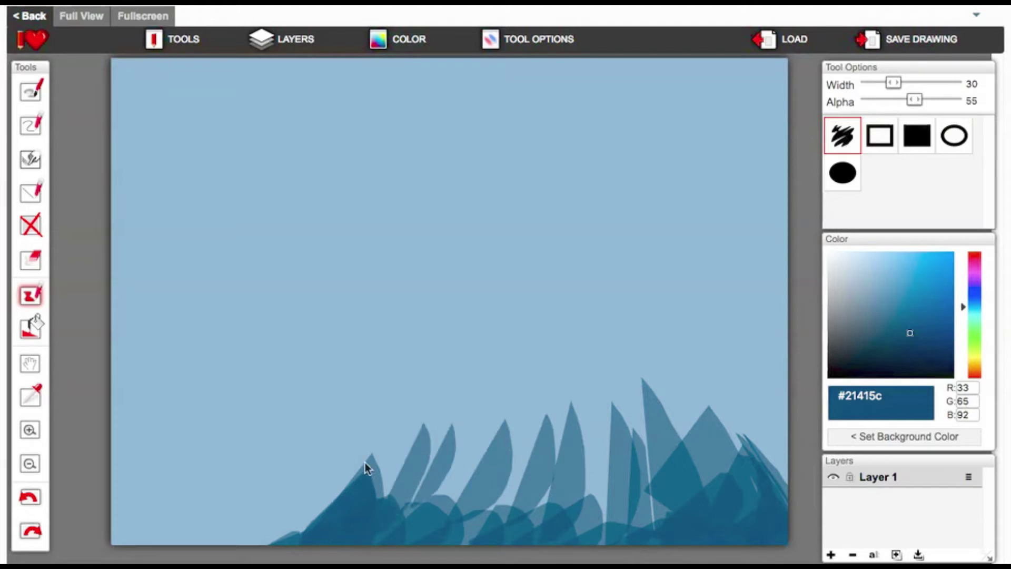
pyautogui.moveTo(417, 451)
pyautogui.mouseDown()
pyautogui.moveTo(353, 468)
pyautogui.moveTo(395, 446)
pyautogui.moveTo(397, 428)
pyautogui.moveTo(369, 483)
pyautogui.moveTo(359, 461)
pyautogui.moveTo(404, 425)
pyautogui.mouseUp()
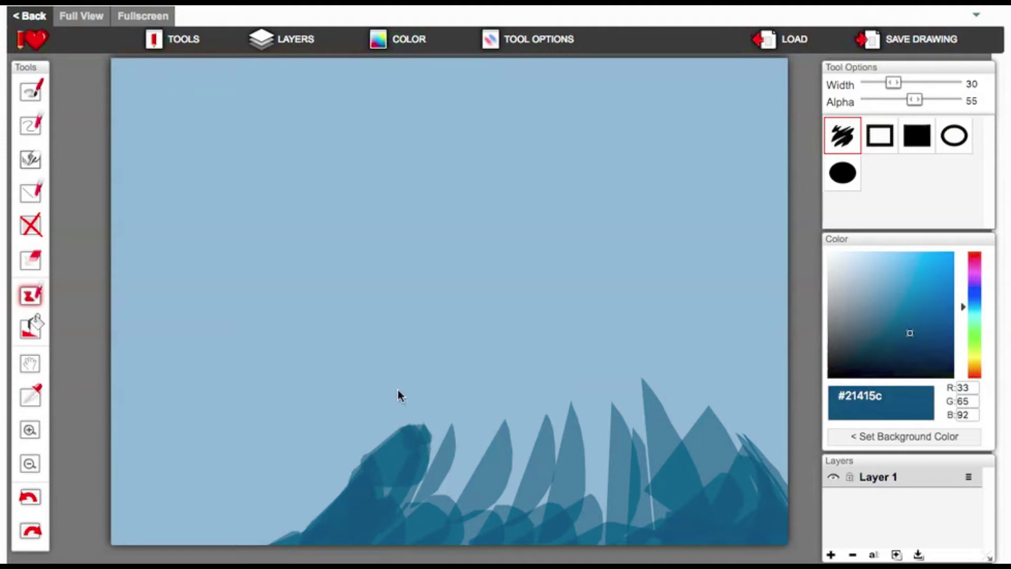
pyautogui.moveTo(419, 407); pyautogui.dragTo(410, 453)
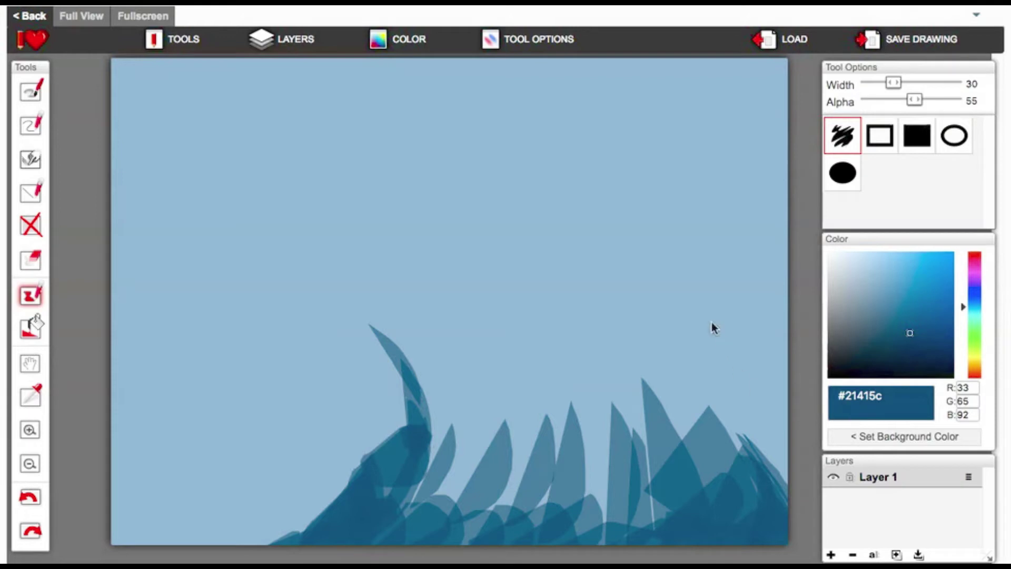
# - Outline the back of the figure with thin dark strokes running from behind the head down to the right shoulder
pyautogui.moveTo(658, 280); pyautogui.dragTo(732, 338)
pyautogui.moveTo(758, 371); pyautogui.dragTo(759, 488)
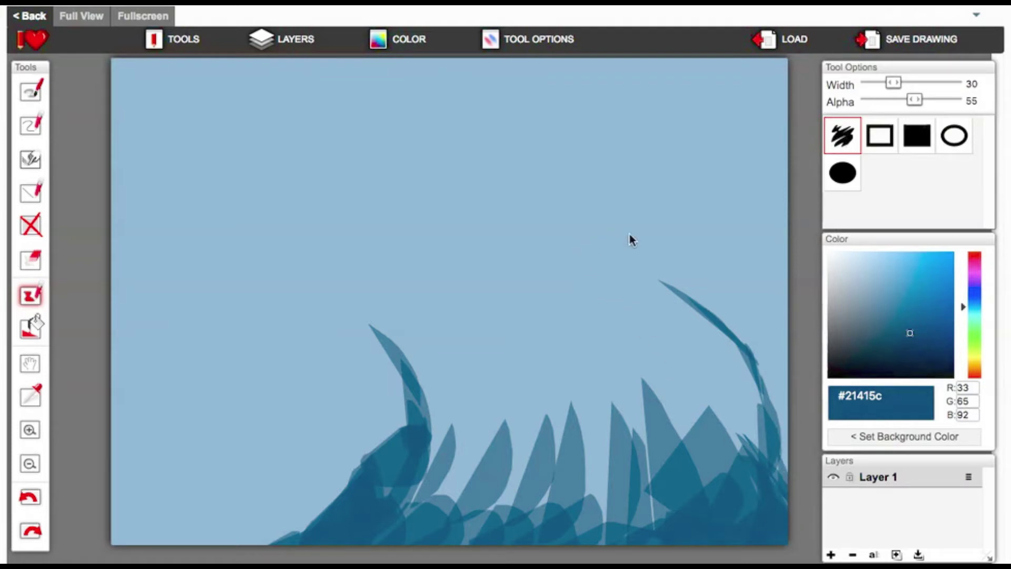
pyautogui.moveTo(611, 182); pyautogui.dragTo(727, 337)
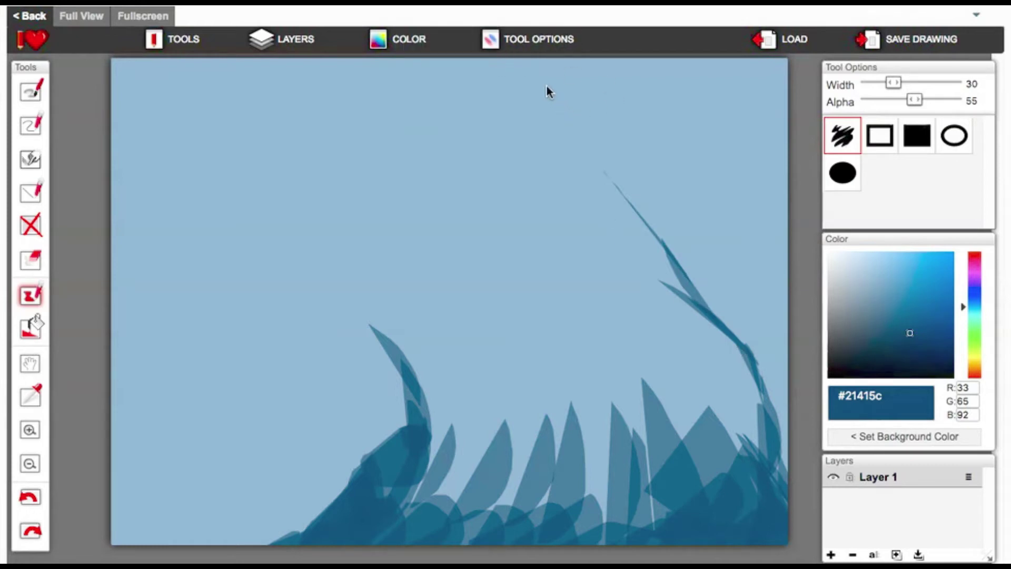
# - Outline the upper head and the protruding face with thin curved strokes, joining the chin to the front of the neck
pyautogui.moveTo(482, 72)
pyautogui.mouseDown()
pyautogui.moveTo(408, 85)
pyautogui.moveTo(361, 130)
pyautogui.mouseUp()
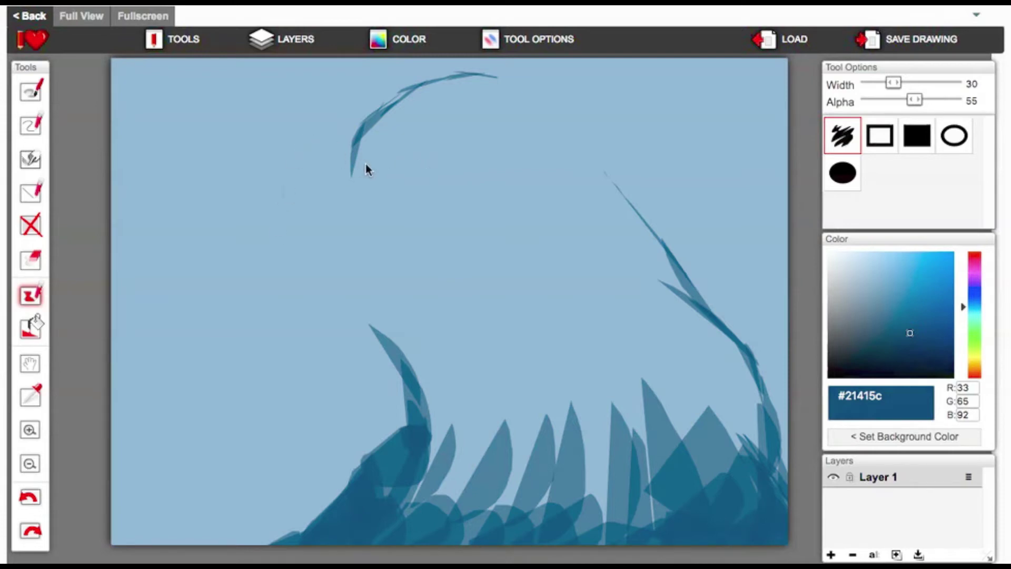
pyautogui.moveTo(369, 165); pyautogui.dragTo(325, 185)
pyautogui.moveTo(315, 199); pyautogui.dragTo(330, 288)
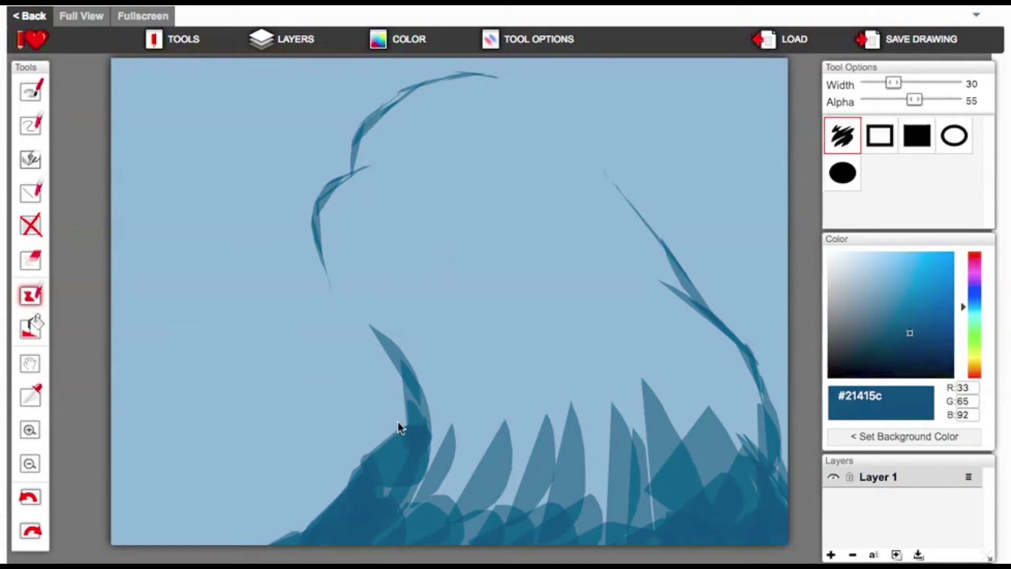
pyautogui.moveTo(348, 331)
pyautogui.mouseDown()
pyautogui.moveTo(359, 334)
pyautogui.moveTo(327, 296)
pyautogui.mouseUp()
# - Fill the shoulders and body with dense overlapping dark blue shapes and thicken the front of the neck
pyautogui.moveTo(724, 362); pyautogui.dragTo(684, 307)
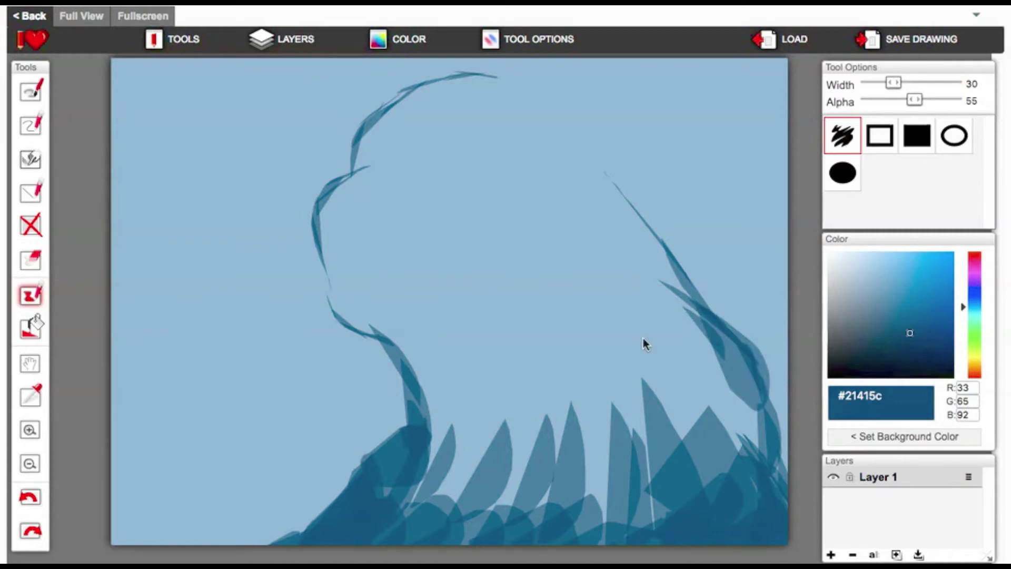
pyautogui.moveTo(704, 320)
pyautogui.mouseDown()
pyautogui.moveTo(755, 482)
pyautogui.moveTo(715, 359)
pyautogui.moveTo(772, 418)
pyautogui.moveTo(673, 370)
pyautogui.moveTo(755, 430)
pyautogui.moveTo(600, 403)
pyautogui.moveTo(666, 395)
pyautogui.moveTo(623, 457)
pyautogui.moveTo(692, 494)
pyautogui.moveTo(532, 417)
pyautogui.moveTo(600, 368)
pyautogui.moveTo(532, 549)
pyautogui.moveTo(513, 392)
pyautogui.moveTo(582, 518)
pyautogui.moveTo(445, 502)
pyautogui.moveTo(499, 407)
pyautogui.moveTo(475, 532)
pyautogui.moveTo(430, 450)
pyautogui.moveTo(507, 443)
pyautogui.moveTo(380, 507)
pyautogui.mouseUp()
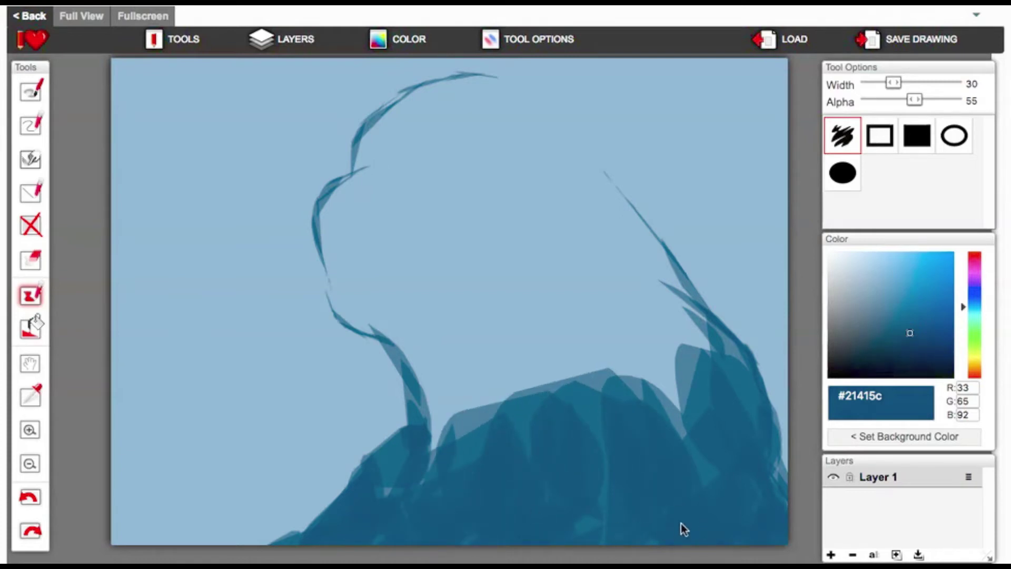
pyautogui.moveTo(415, 352)
pyautogui.mouseDown()
pyautogui.moveTo(454, 462)
pyautogui.moveTo(432, 443)
pyautogui.moveTo(460, 422)
pyautogui.mouseUp()
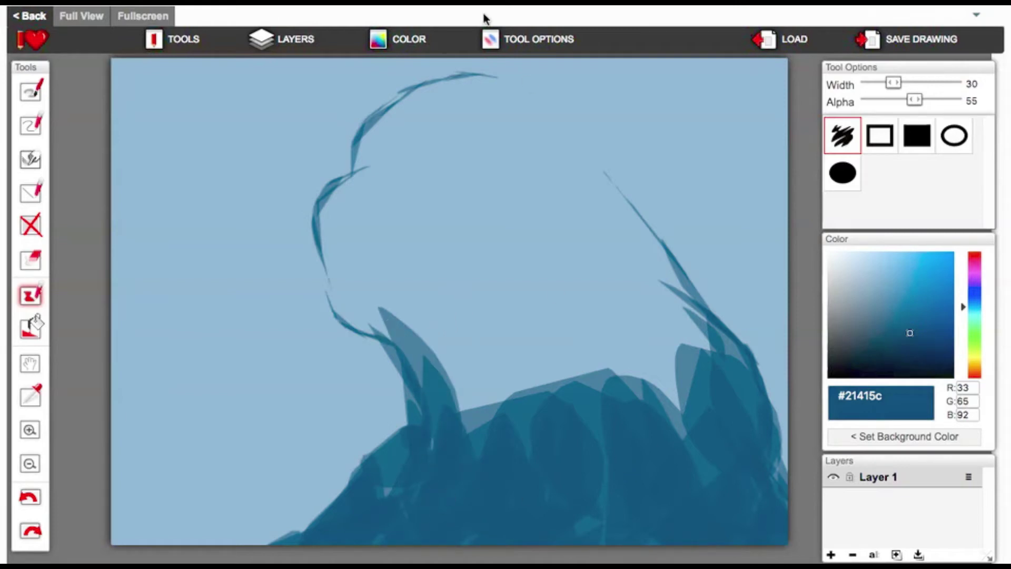
# - Extend the outline over the crown and down the back of the head to the neck, undoing the misplaced strokes
pyautogui.moveTo(599, 166); pyautogui.dragTo(738, 323)
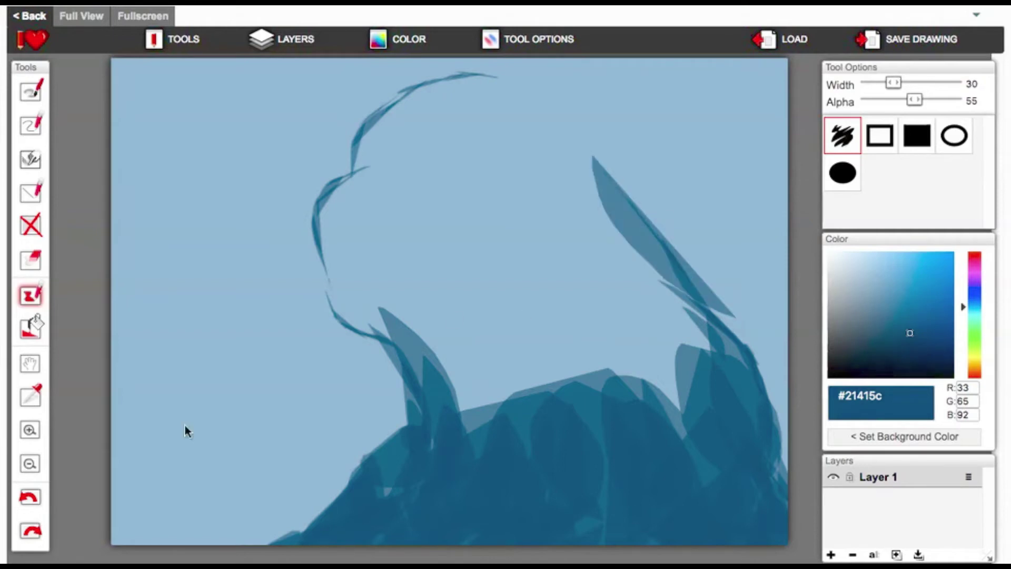
pyautogui.click(30, 499)
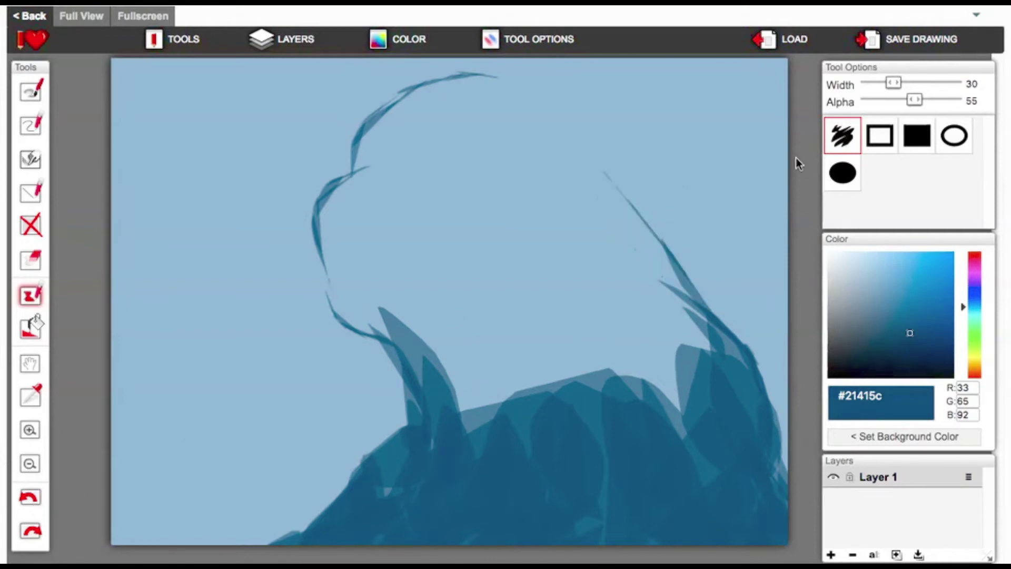
pyautogui.moveTo(427, 83); pyautogui.dragTo(515, 86)
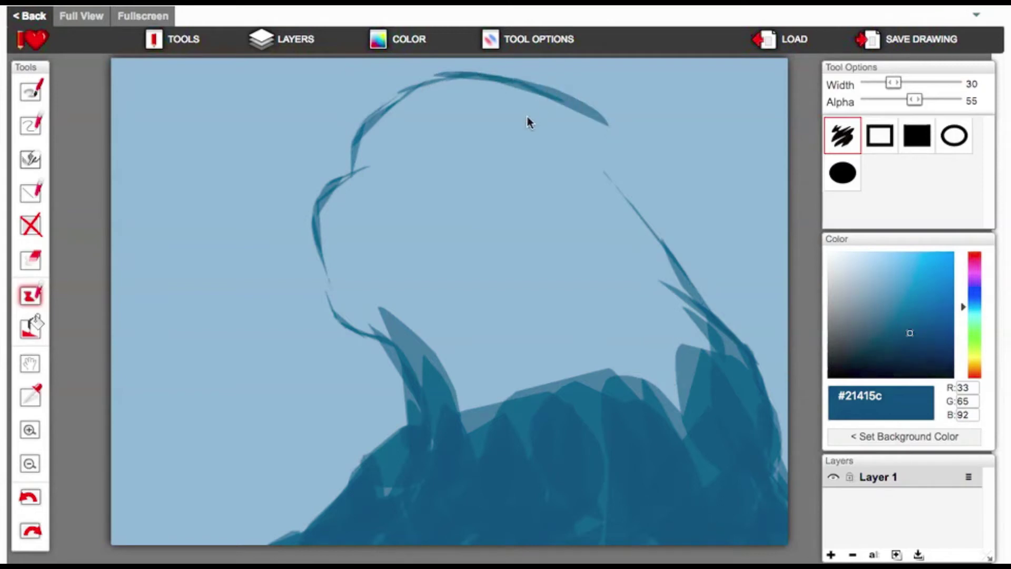
pyautogui.click(27, 499)
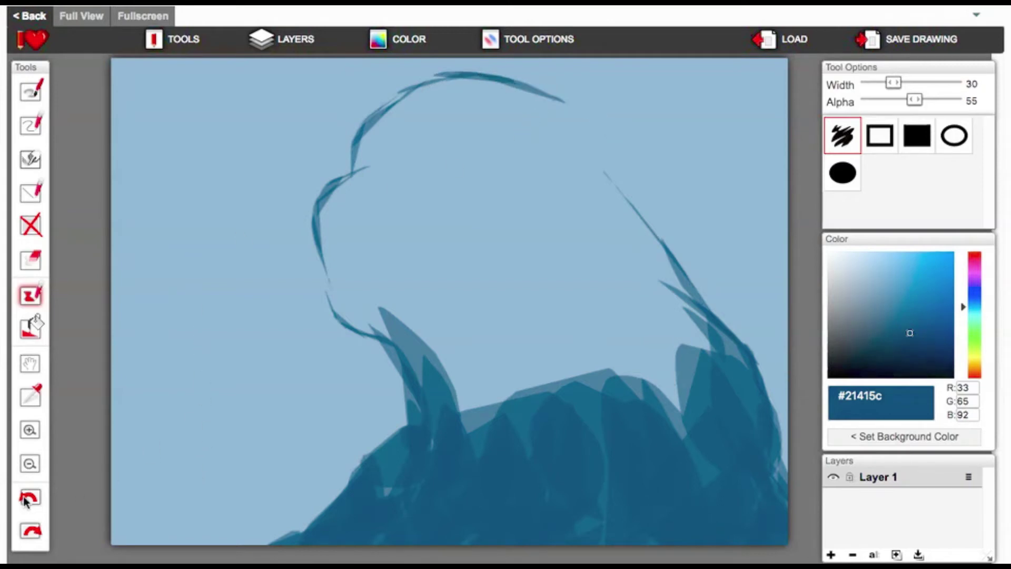
pyautogui.moveTo(501, 83)
pyautogui.mouseDown()
pyautogui.moveTo(568, 114)
pyautogui.moveTo(561, 106)
pyautogui.mouseUp()
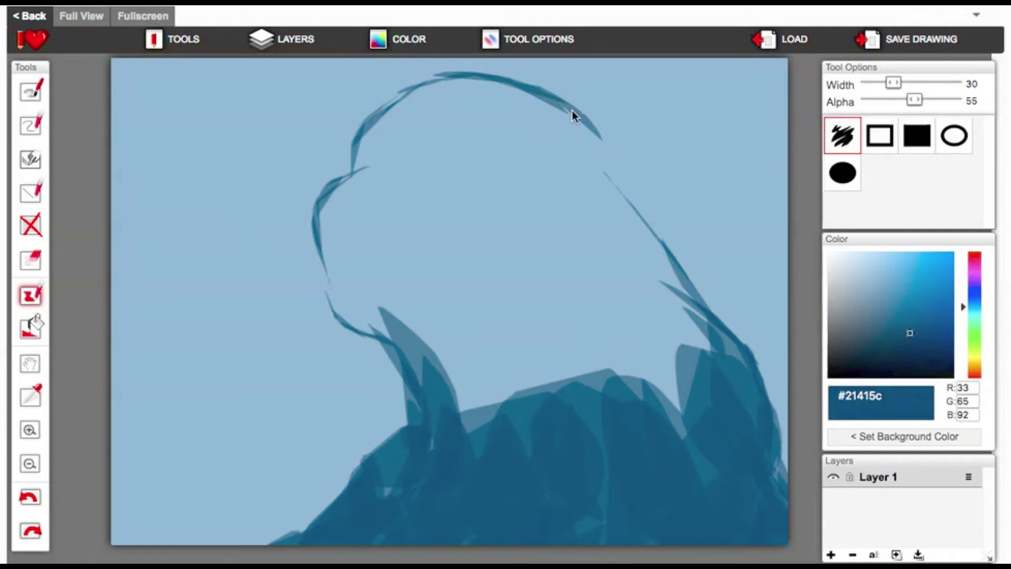
pyautogui.moveTo(621, 147)
pyautogui.mouseDown()
pyautogui.moveTo(629, 174)
pyautogui.moveTo(619, 142)
pyautogui.moveTo(633, 218)
pyautogui.mouseUp()
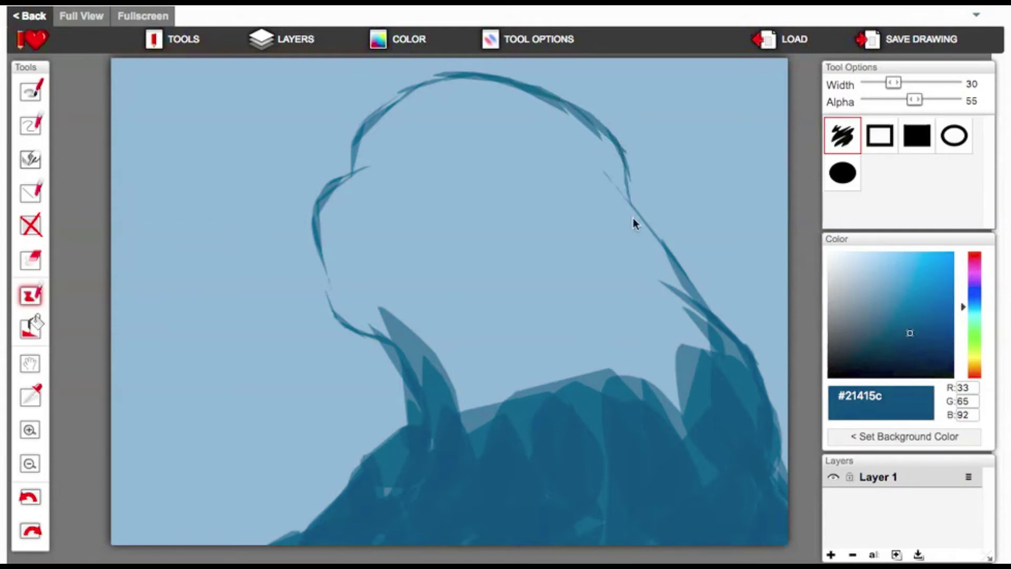
pyautogui.moveTo(626, 179); pyautogui.dragTo(701, 294)
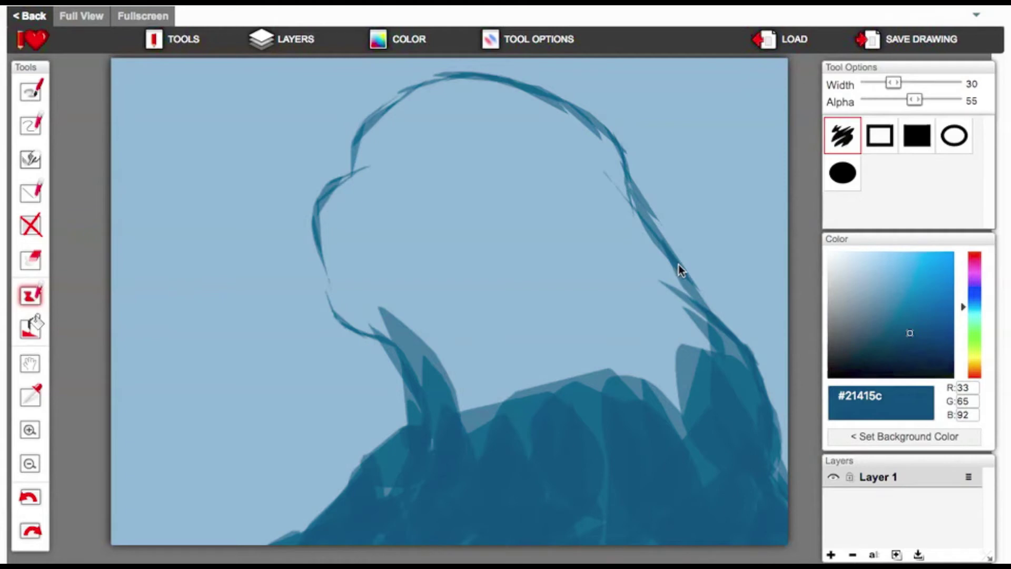
# - Paint a long curved strand in mid blue #5287b3 from inside the head down into the body
pyautogui.click(895, 289)
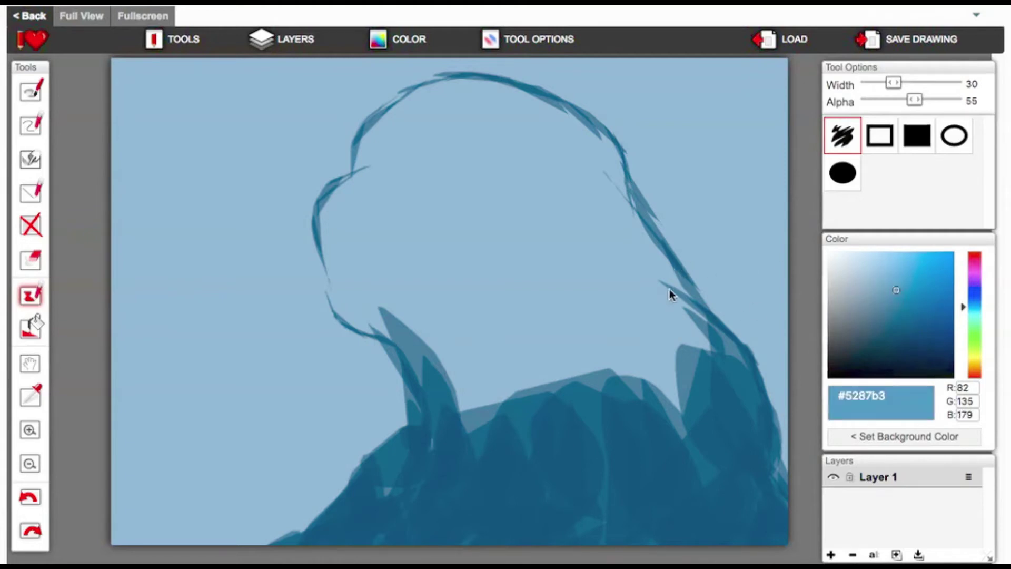
pyautogui.moveTo(560, 199)
pyautogui.mouseDown()
pyautogui.moveTo(601, 278)
pyautogui.moveTo(587, 240)
pyautogui.moveTo(610, 391)
pyautogui.moveTo(604, 316)
pyautogui.moveTo(570, 456)
pyautogui.mouseUp()
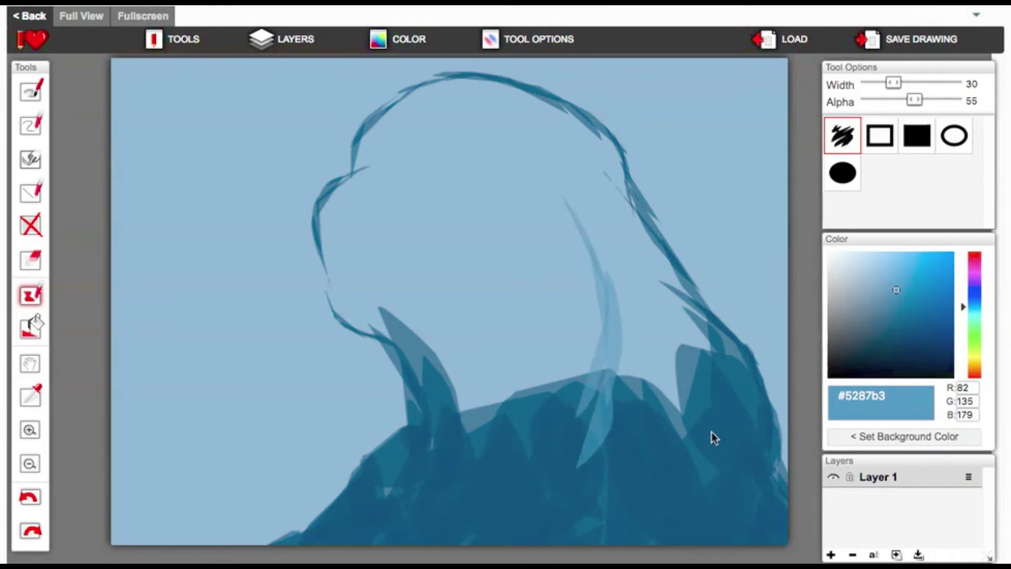
pyautogui.moveTo(560, 198)
pyautogui.mouseDown()
pyautogui.moveTo(614, 329)
pyautogui.moveTo(590, 413)
pyautogui.moveTo(598, 325)
pyautogui.moveTo(573, 452)
pyautogui.moveTo(599, 367)
pyautogui.moveTo(536, 478)
pyautogui.moveTo(611, 462)
pyautogui.moveTo(551, 481)
pyautogui.mouseUp()
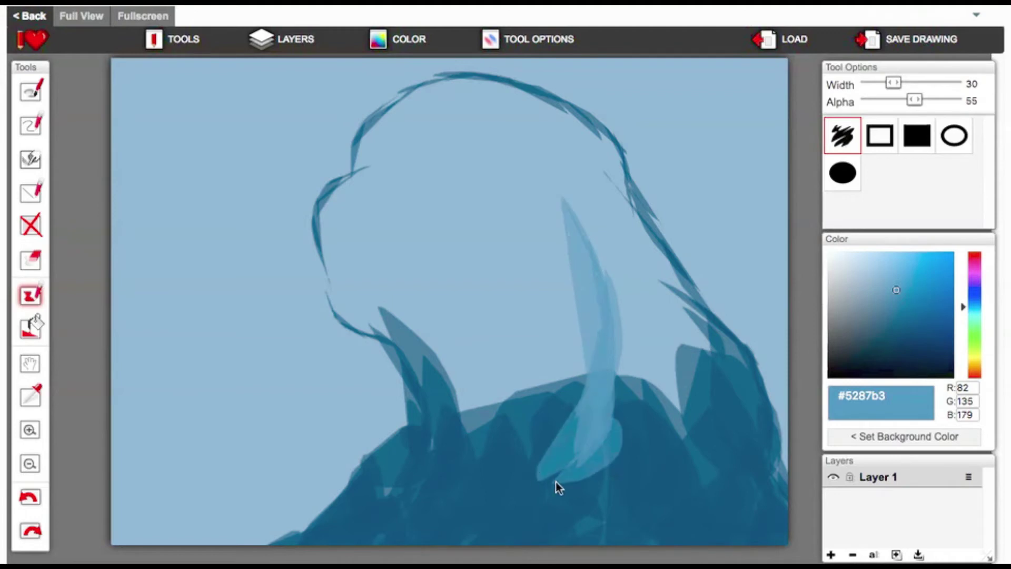
# - Trim the strand's lower end and shade its right side in dark blue #204563, and paint its left side in darker #122e45
pyautogui.moveTo(923, 352); pyautogui.dragTo(913, 330)
pyautogui.moveTo(601, 502)
pyautogui.mouseDown()
pyautogui.moveTo(590, 485)
pyautogui.moveTo(588, 525)
pyautogui.moveTo(536, 486)
pyautogui.moveTo(572, 391)
pyautogui.moveTo(490, 494)
pyautogui.mouseUp()
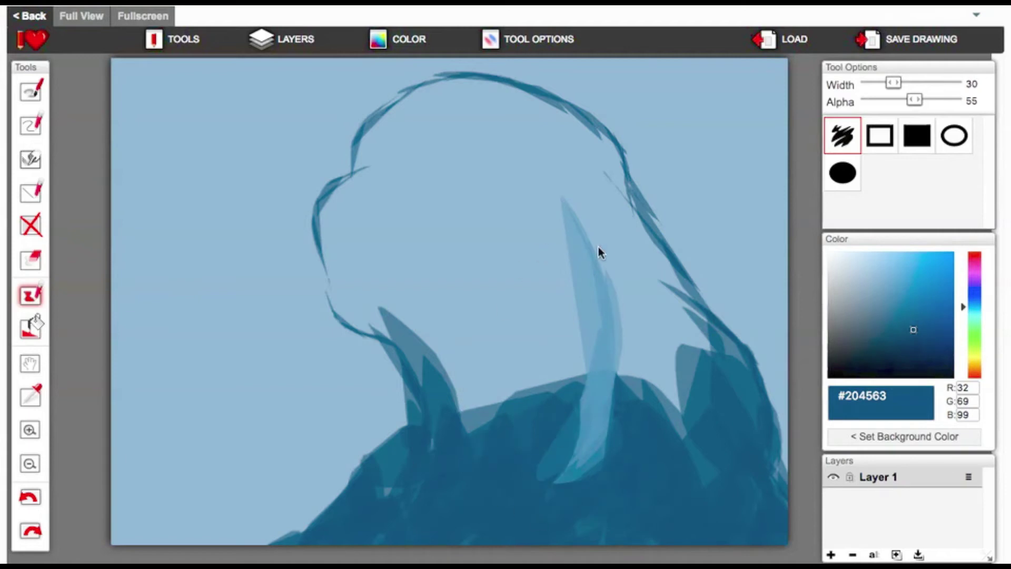
pyautogui.moveTo(604, 261)
pyautogui.mouseDown()
pyautogui.moveTo(615, 413)
pyautogui.moveTo(600, 252)
pyautogui.moveTo(624, 365)
pyautogui.moveTo(718, 466)
pyautogui.mouseUp()
pyautogui.moveTo(605, 298)
pyautogui.mouseDown()
pyautogui.moveTo(625, 407)
pyautogui.moveTo(710, 462)
pyautogui.mouseUp()
pyautogui.moveTo(621, 311)
pyautogui.mouseDown()
pyautogui.moveTo(747, 439)
pyautogui.moveTo(756, 400)
pyautogui.moveTo(704, 318)
pyautogui.mouseUp()
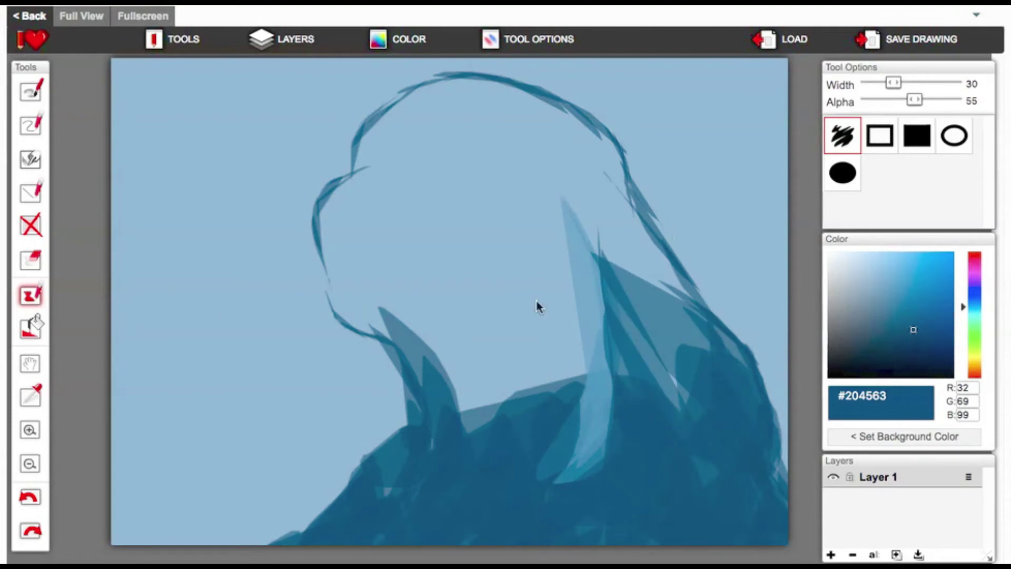
pyautogui.click(920, 345)
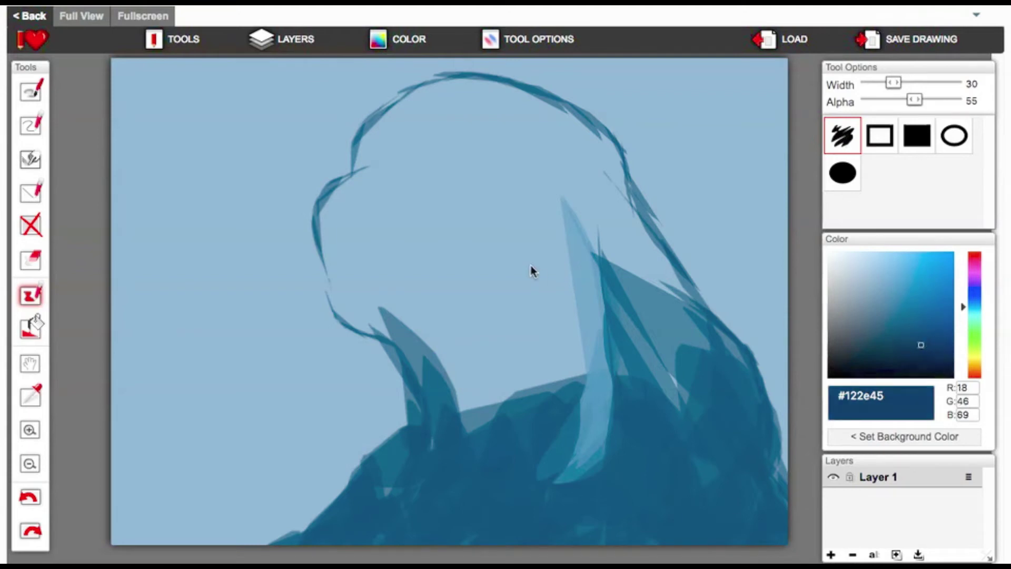
pyautogui.moveTo(567, 243)
pyautogui.mouseDown()
pyautogui.moveTo(568, 368)
pyautogui.moveTo(582, 401)
pyautogui.moveTo(571, 428)
pyautogui.moveTo(544, 446)
pyautogui.moveTo(452, 390)
pyautogui.moveTo(499, 379)
pyautogui.moveTo(479, 424)
pyautogui.mouseUp()
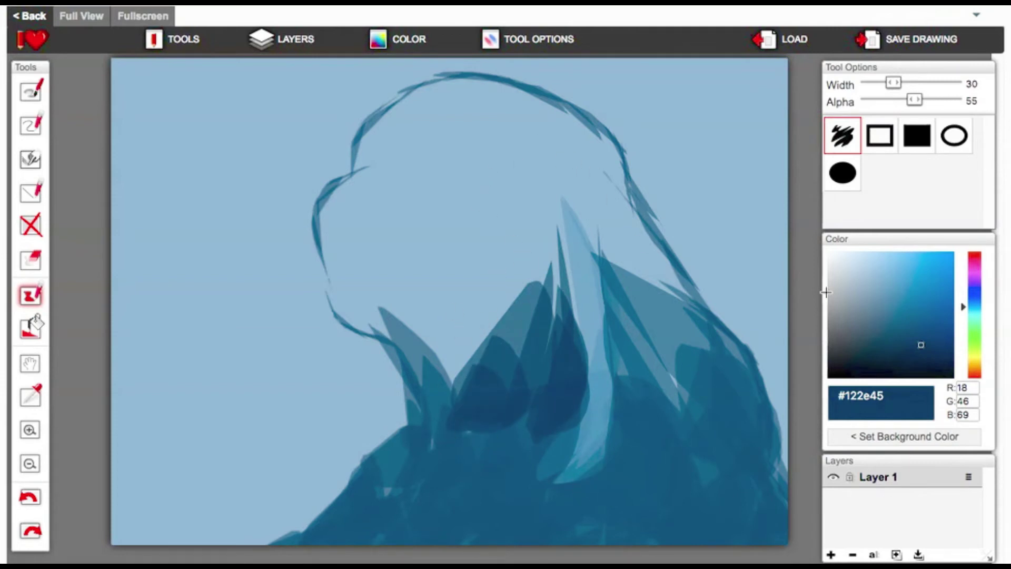
# - Shade the chin, jaw, cheek, snout tip and area above the cheek with translucent mid-blue #4e7da4 shapes
pyautogui.click(894, 297)
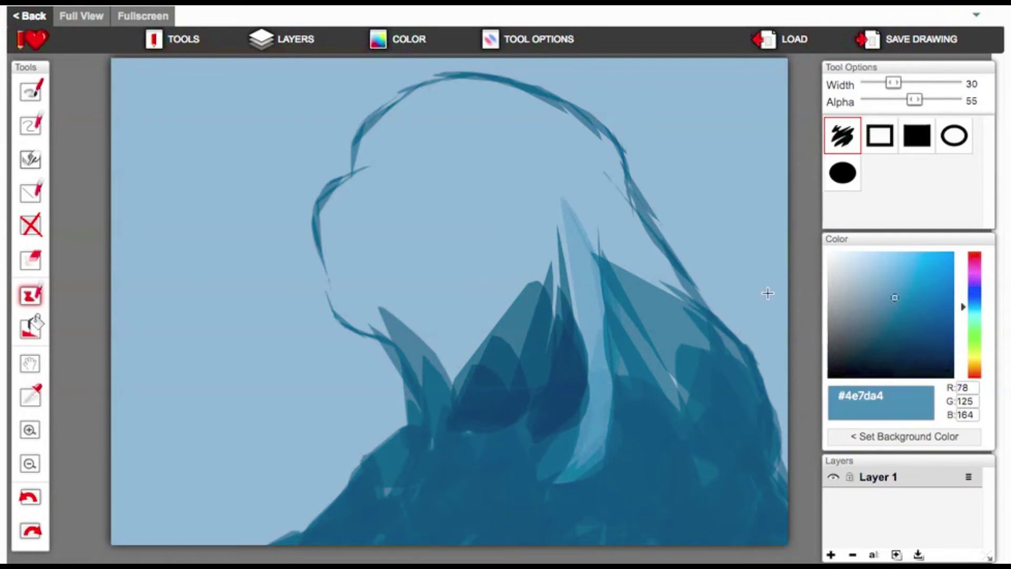
pyautogui.moveTo(340, 298); pyautogui.dragTo(387, 331)
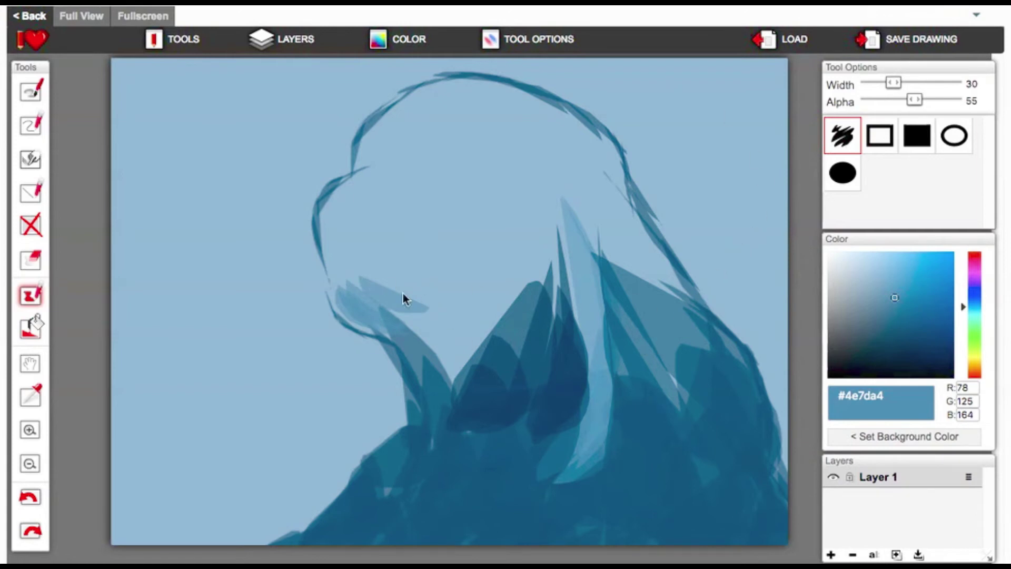
pyautogui.moveTo(342, 287)
pyautogui.mouseDown()
pyautogui.moveTo(379, 273)
pyautogui.moveTo(470, 334)
pyautogui.moveTo(422, 275)
pyautogui.mouseUp()
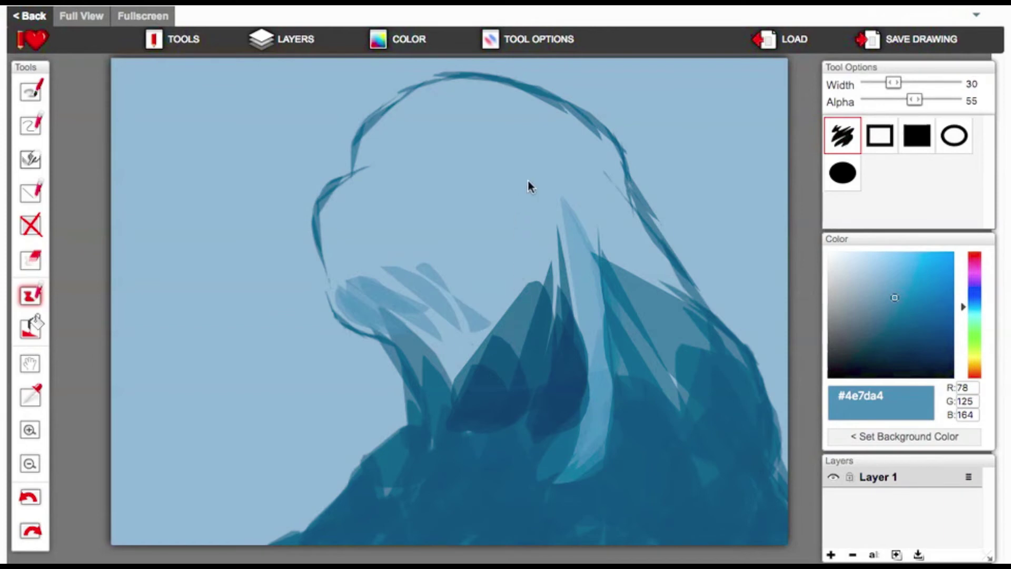
pyautogui.moveTo(543, 255); pyautogui.dragTo(536, 286)
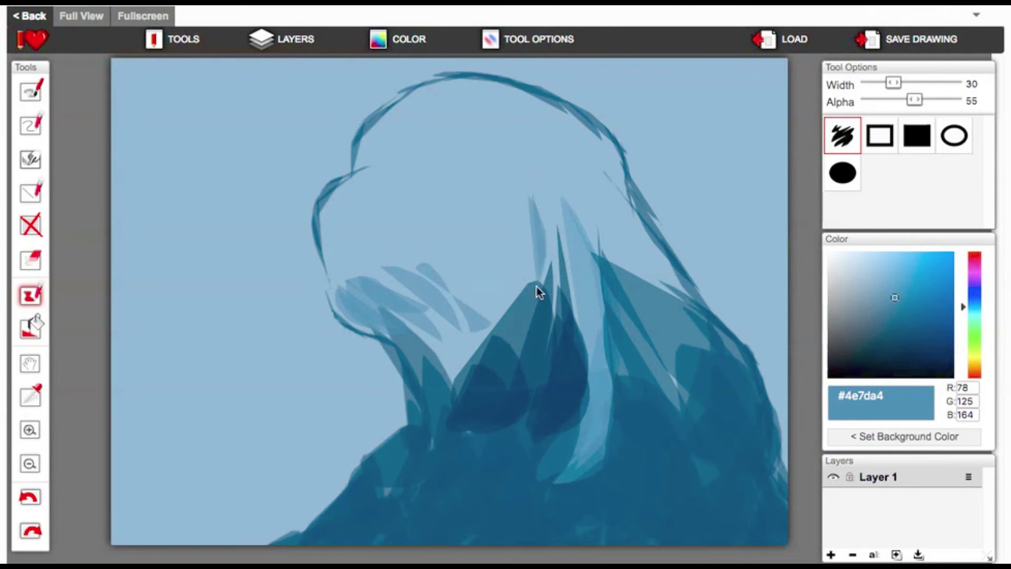
pyautogui.moveTo(539, 297)
pyautogui.mouseDown()
pyautogui.moveTo(507, 250)
pyautogui.moveTo(518, 302)
pyautogui.moveTo(485, 263)
pyautogui.moveTo(491, 329)
pyautogui.moveTo(460, 334)
pyautogui.mouseUp()
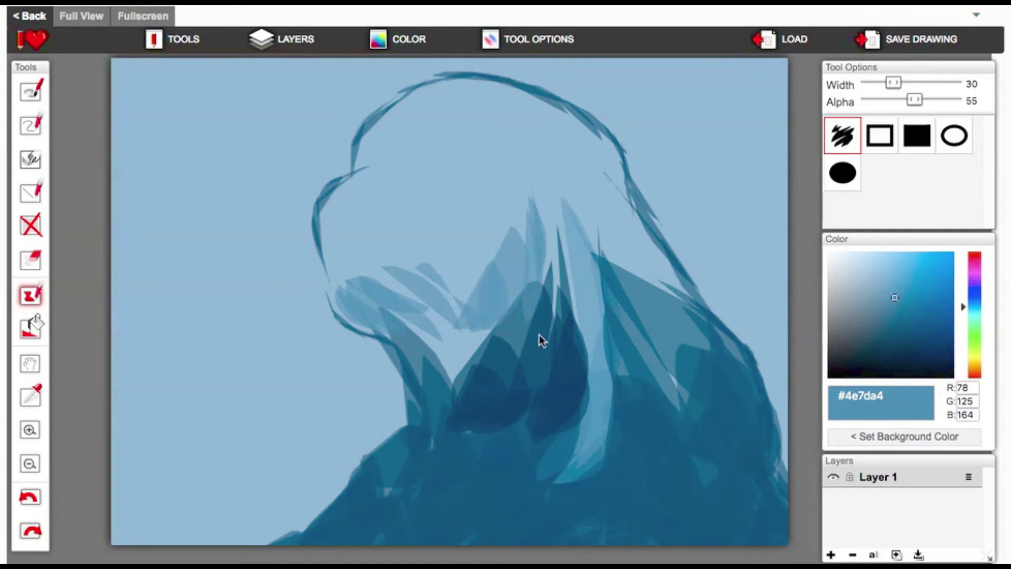
pyautogui.moveTo(321, 245)
pyautogui.mouseDown()
pyautogui.moveTo(337, 184)
pyautogui.moveTo(352, 228)
pyautogui.moveTo(332, 214)
pyautogui.moveTo(372, 213)
pyautogui.moveTo(360, 183)
pyautogui.moveTo(388, 176)
pyautogui.moveTo(432, 184)
pyautogui.mouseUp()
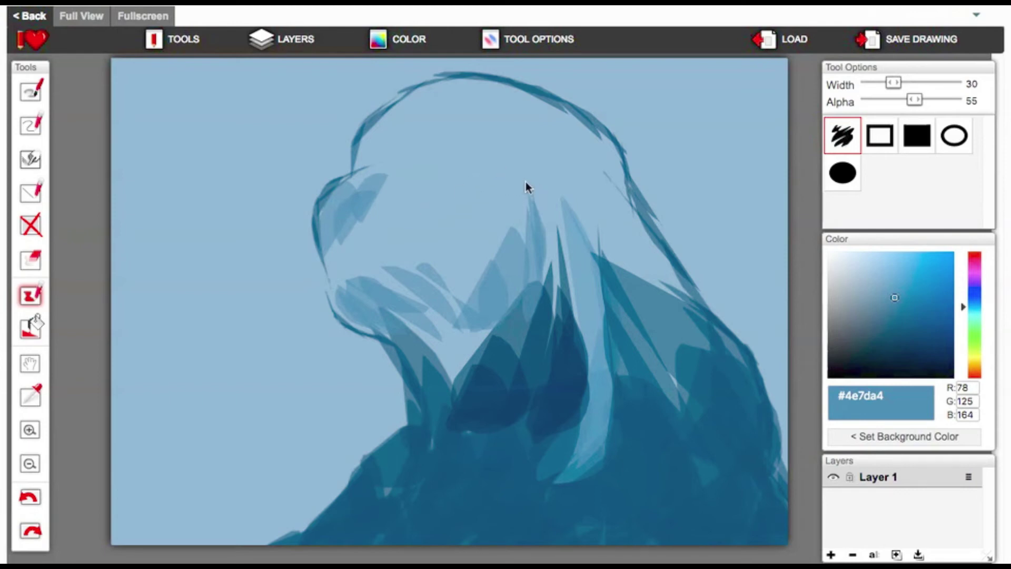
pyautogui.moveTo(467, 221); pyautogui.dragTo(514, 192)
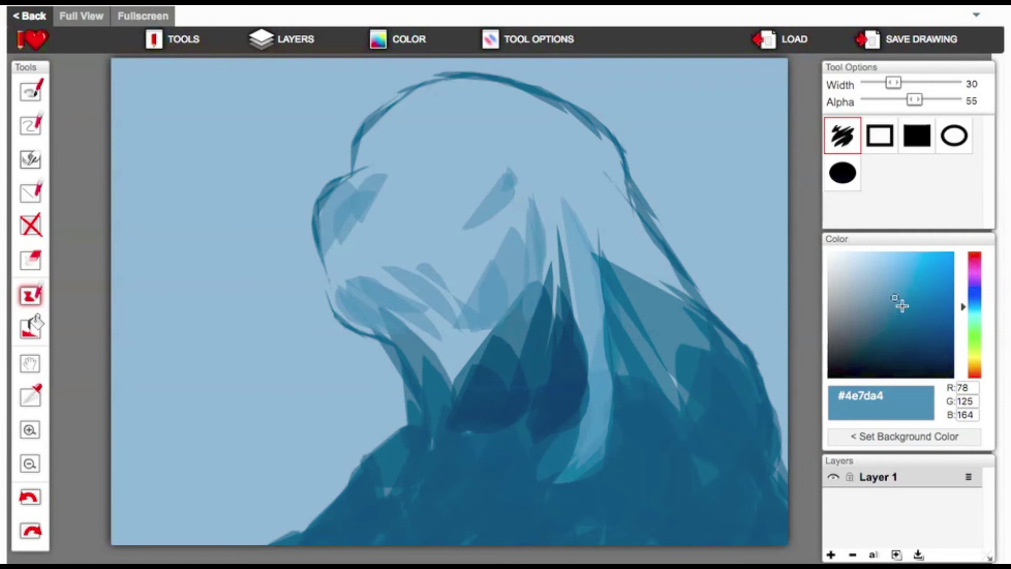
# - Paint a thick black #000000 mouth line from the front of the snout, curving up to the cheek
pyautogui.moveTo(899, 300); pyautogui.dragTo(952, 375)
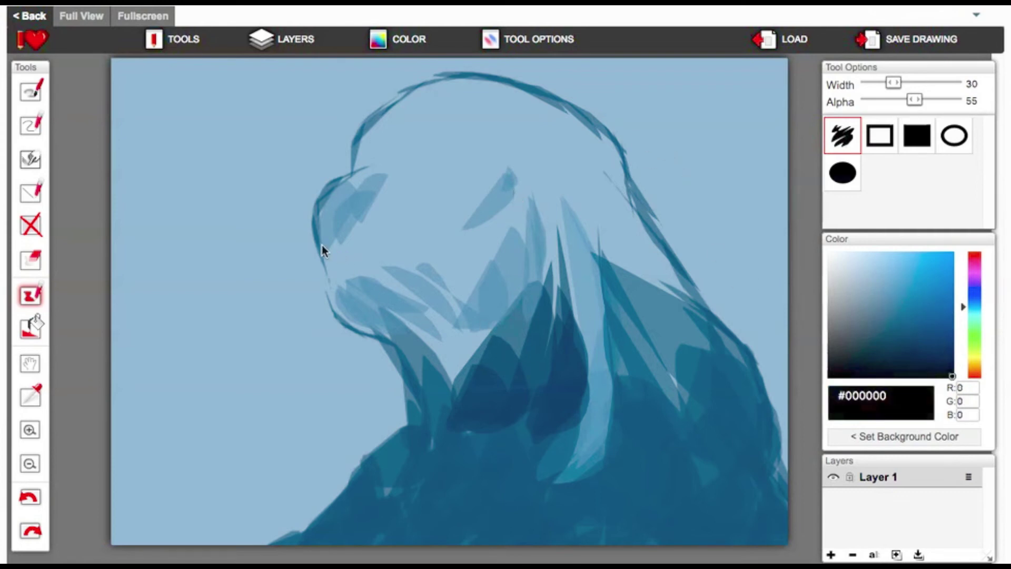
pyautogui.moveTo(320, 251)
pyautogui.mouseDown()
pyautogui.moveTo(381, 262)
pyautogui.moveTo(329, 247)
pyautogui.mouseUp()
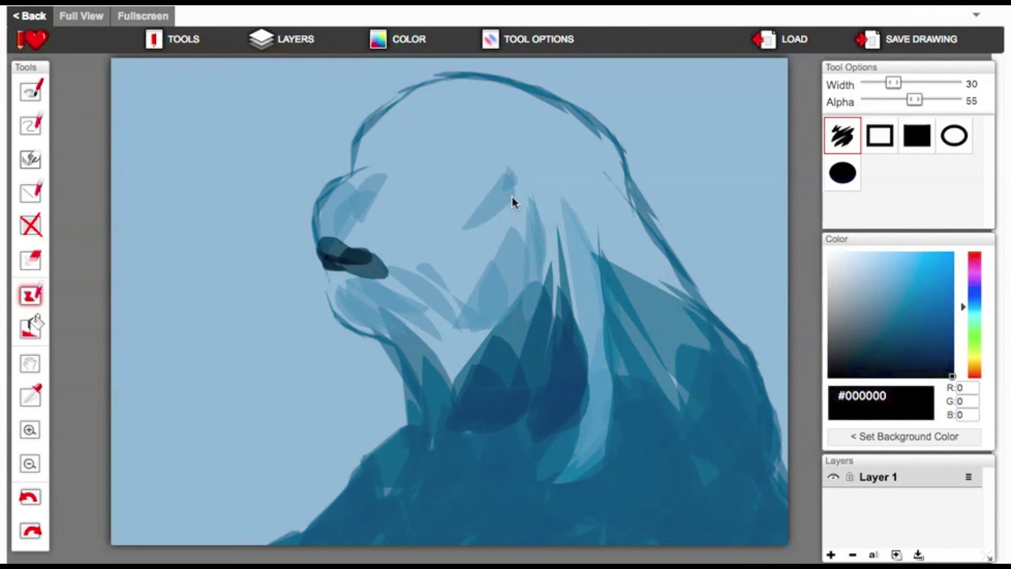
pyautogui.moveTo(508, 198); pyautogui.dragTo(490, 223)
pyautogui.moveTo(448, 256); pyautogui.dragTo(497, 220)
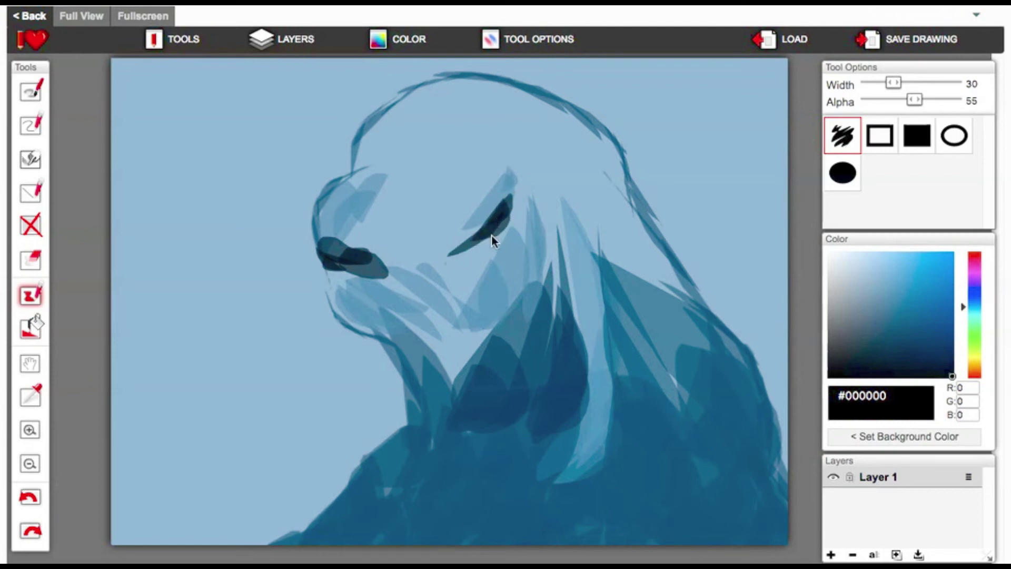
pyautogui.moveTo(421, 247)
pyautogui.mouseDown()
pyautogui.moveTo(393, 256)
pyautogui.moveTo(437, 238)
pyautogui.moveTo(405, 265)
pyautogui.moveTo(401, 242)
pyautogui.moveTo(360, 274)
pyautogui.moveTo(379, 251)
pyautogui.moveTo(325, 261)
pyautogui.moveTo(364, 247)
pyautogui.mouseUp()
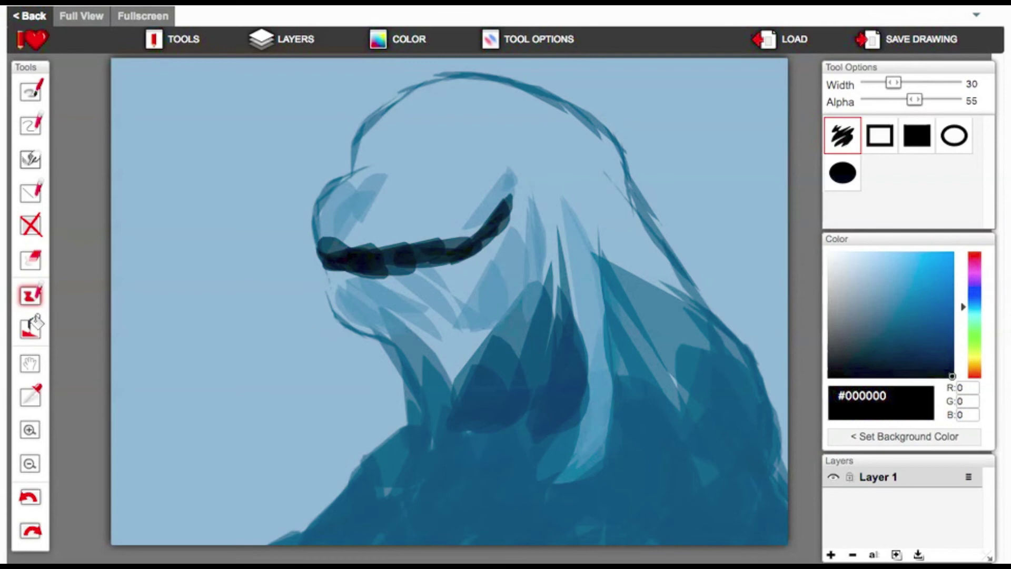
# - Extend the back and rear shoulder to the canvas edge with overlapping shapes in blue #396080 and dark blue #244765
pyautogui.click(898, 315)
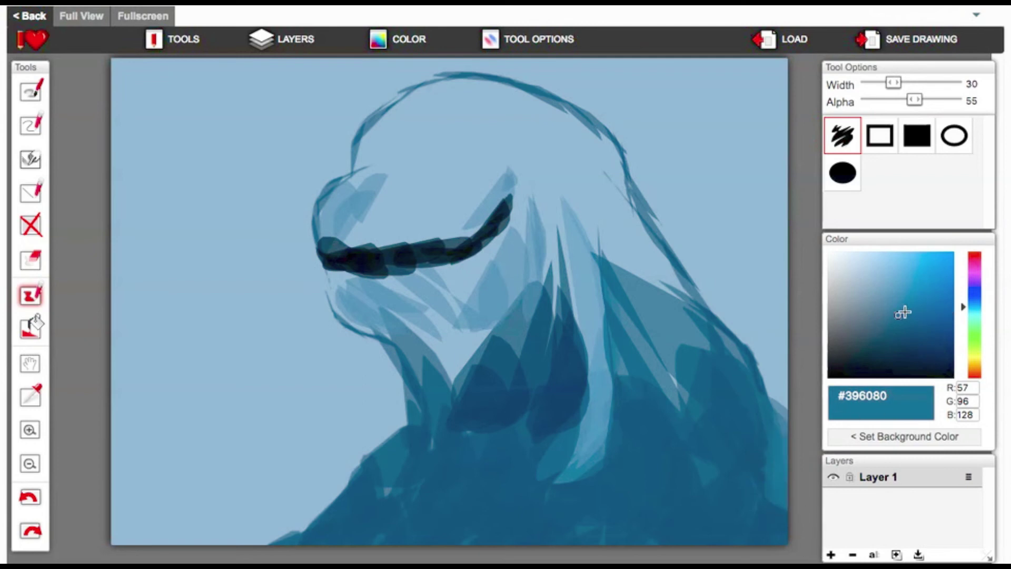
pyautogui.click(909, 329)
pyautogui.moveTo(796, 494); pyautogui.dragTo(746, 431)
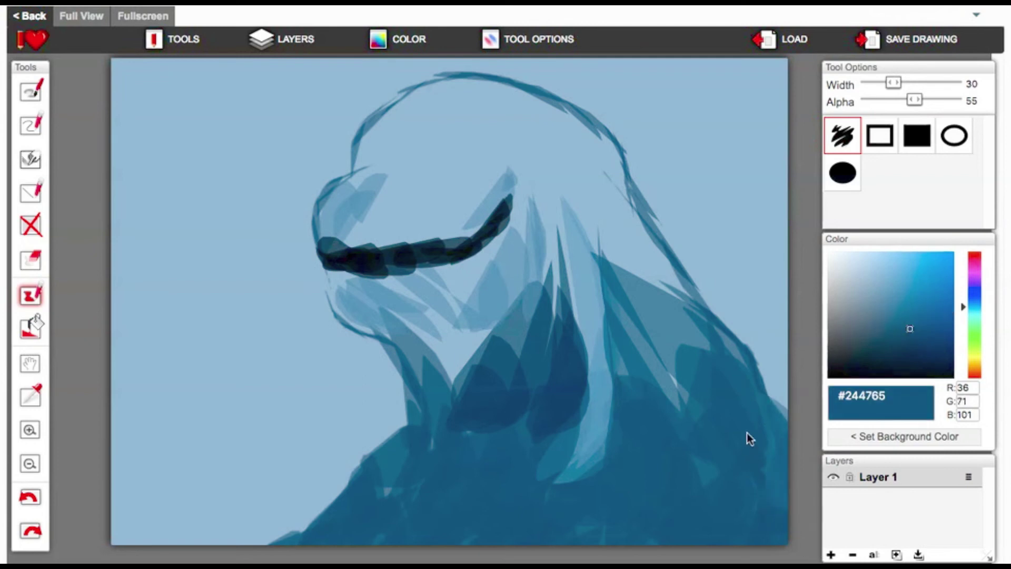
pyautogui.moveTo(747, 378); pyautogui.dragTo(803, 394)
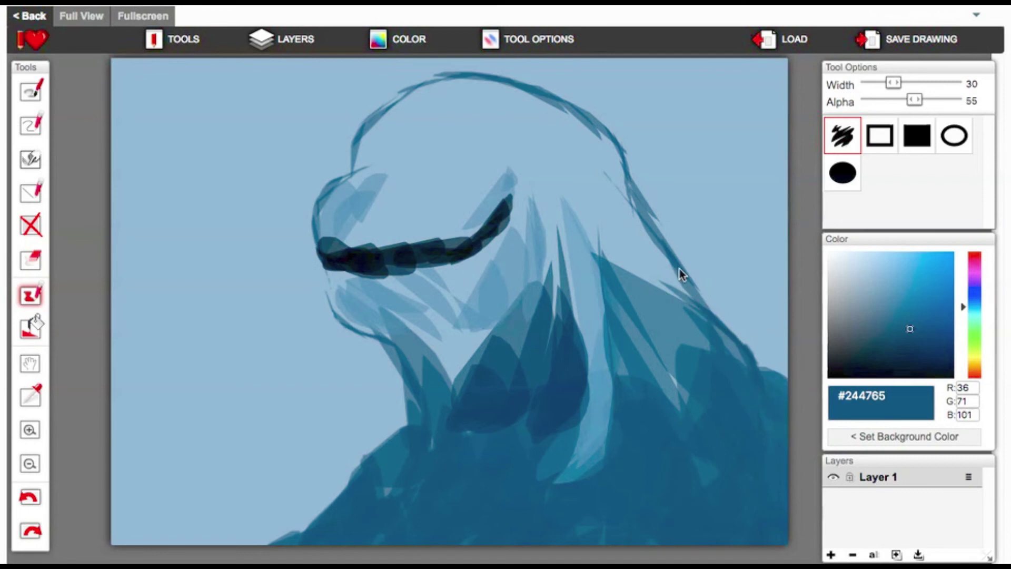
pyautogui.moveTo(680, 269); pyautogui.dragTo(782, 322)
pyautogui.moveTo(691, 283)
pyautogui.mouseDown()
pyautogui.moveTo(721, 302)
pyautogui.moveTo(761, 391)
pyautogui.moveTo(735, 310)
pyautogui.moveTo(747, 396)
pyautogui.moveTo(742, 329)
pyautogui.moveTo(700, 332)
pyautogui.moveTo(747, 345)
pyautogui.moveTo(672, 294)
pyautogui.mouseUp()
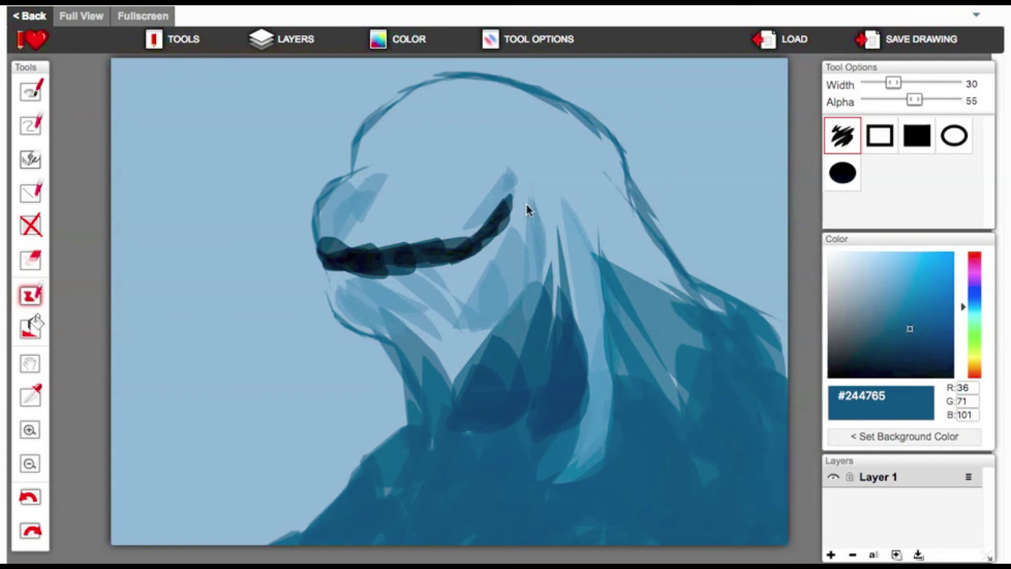
# - Paint a dark blue #244765 upper lip over the black mouth line and thicken the underside of the chin
pyautogui.moveTo(501, 208)
pyautogui.mouseDown()
pyautogui.moveTo(492, 227)
pyautogui.moveTo(490, 184)
pyautogui.moveTo(449, 236)
pyautogui.moveTo(457, 238)
pyautogui.moveTo(468, 214)
pyautogui.moveTo(406, 229)
pyautogui.moveTo(445, 240)
pyautogui.moveTo(437, 229)
pyautogui.moveTo(355, 254)
pyautogui.moveTo(406, 250)
pyautogui.moveTo(395, 227)
pyautogui.moveTo(364, 269)
pyautogui.mouseUp()
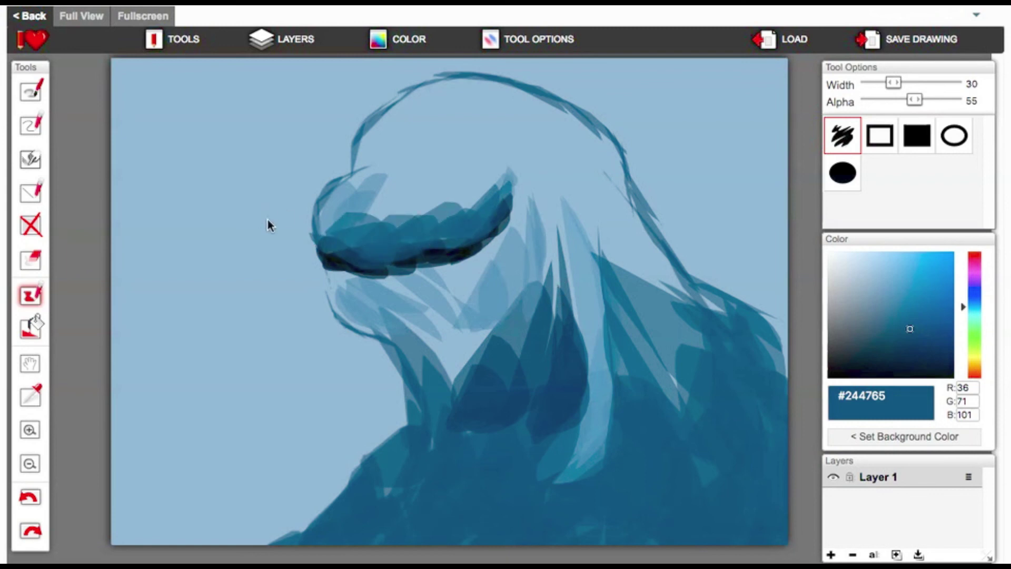
pyautogui.moveTo(332, 294)
pyautogui.mouseDown()
pyautogui.moveTo(332, 310)
pyautogui.moveTo(428, 346)
pyautogui.mouseUp()
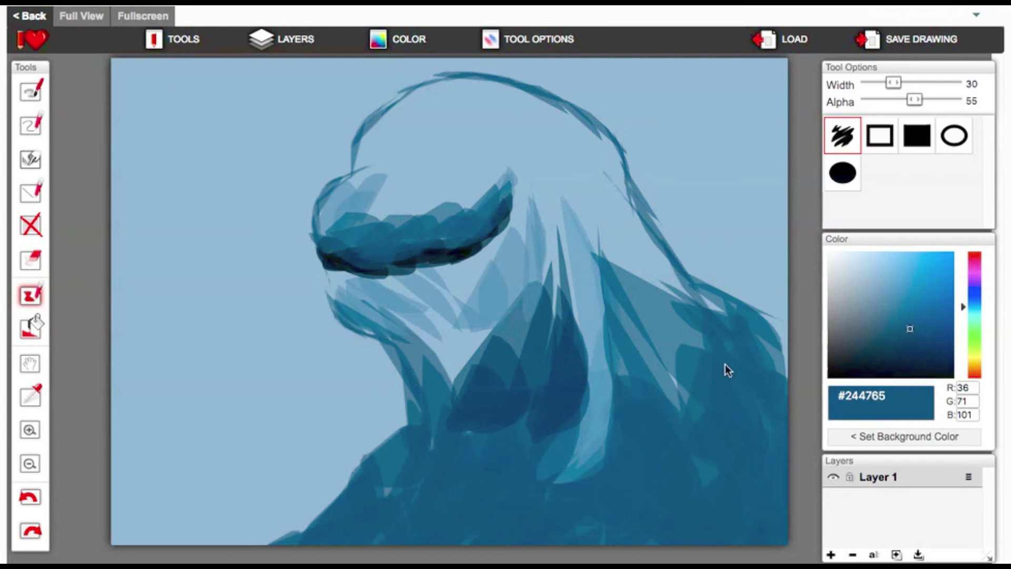
# - Cover the light neck strand and fill the throat and back of the neck with long dark blue #244765 shapes
pyautogui.moveTo(548, 263)
pyautogui.mouseDown()
pyautogui.moveTo(615, 357)
pyautogui.moveTo(627, 393)
pyautogui.moveTo(548, 518)
pyautogui.mouseUp()
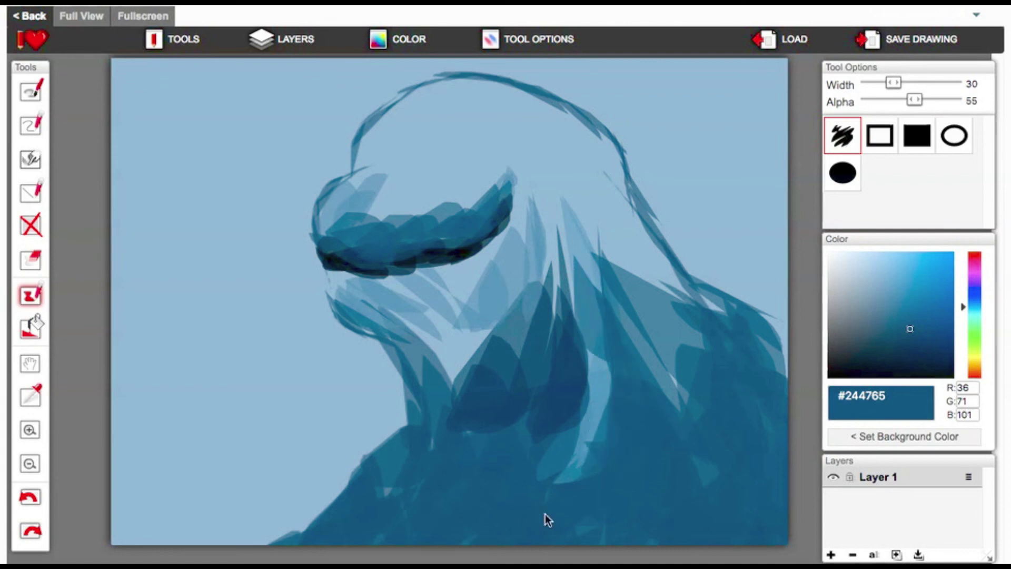
pyautogui.moveTo(546, 204)
pyautogui.mouseDown()
pyautogui.moveTo(588, 279)
pyautogui.moveTo(515, 286)
pyautogui.moveTo(554, 315)
pyautogui.moveTo(500, 279)
pyautogui.moveTo(437, 308)
pyautogui.moveTo(448, 375)
pyautogui.moveTo(471, 408)
pyautogui.mouseUp()
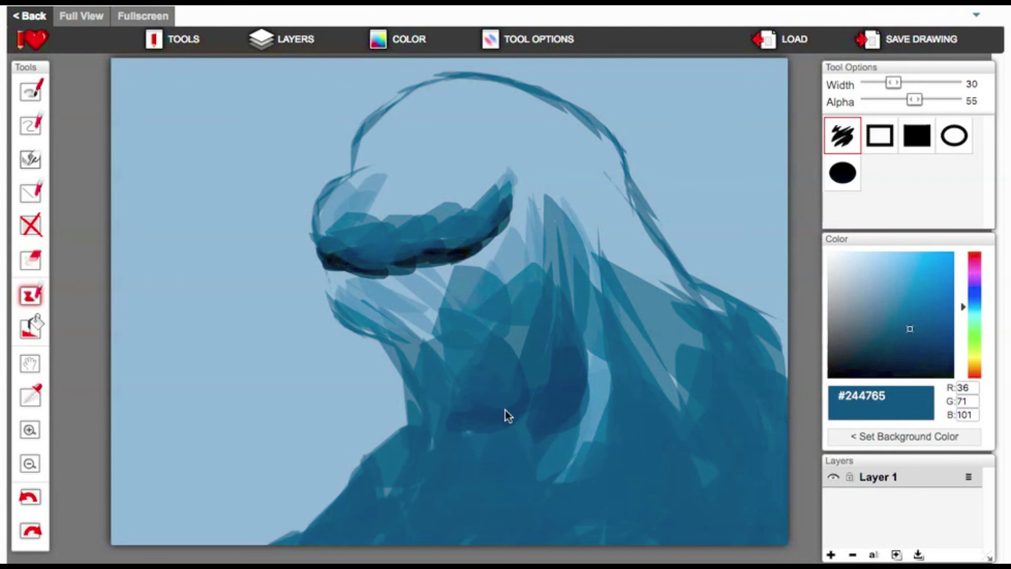
pyautogui.moveTo(595, 227); pyautogui.dragTo(661, 321)
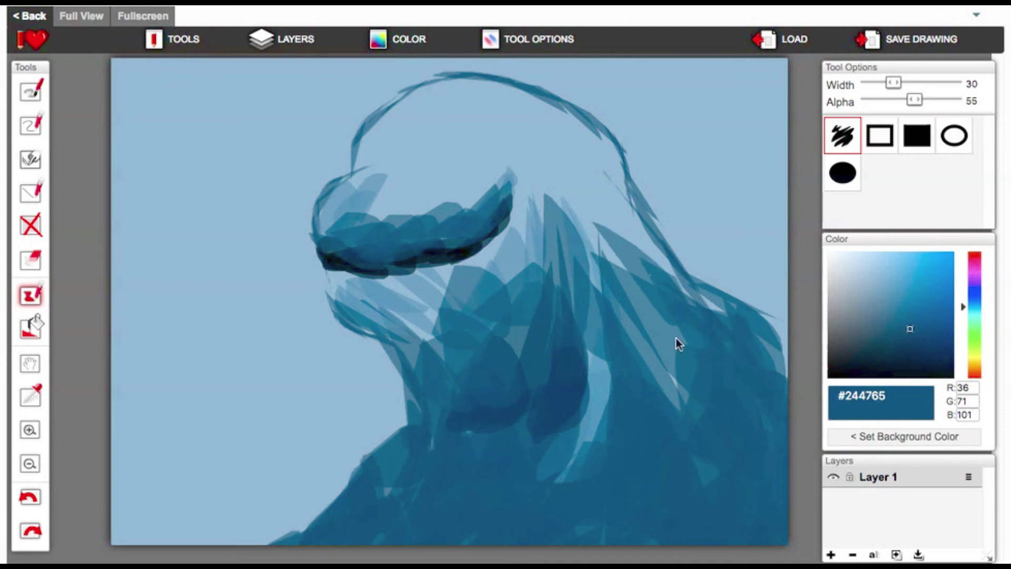